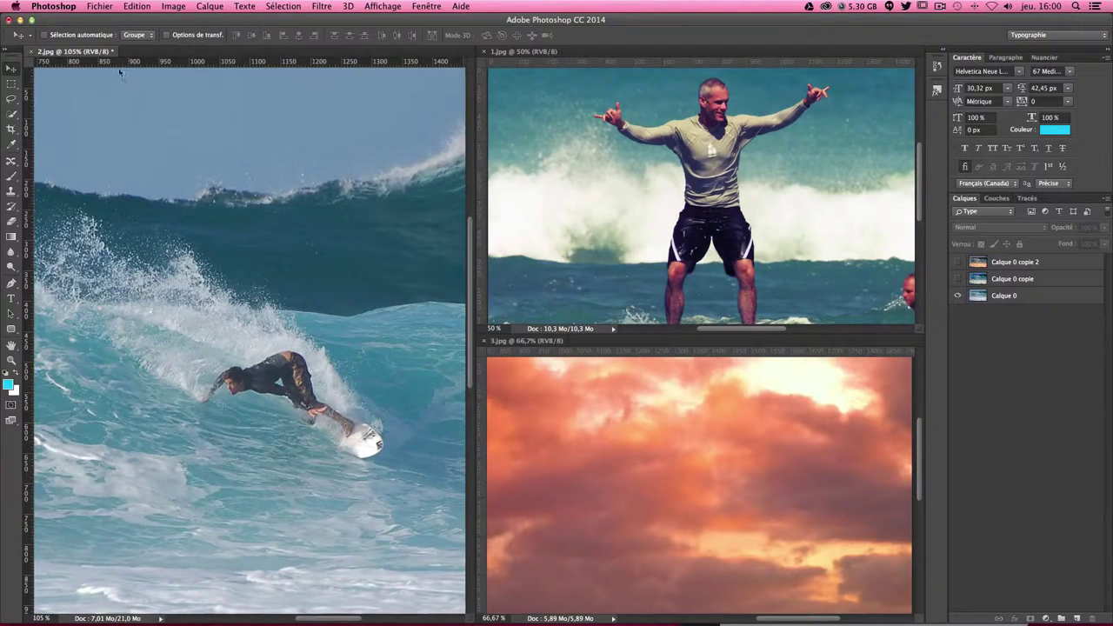
Dismiss the no-layer alert and turn on the Calque 0 copie layer in 1.jpg.
click(533, 273)
click(643, 215)
click(634, 87)
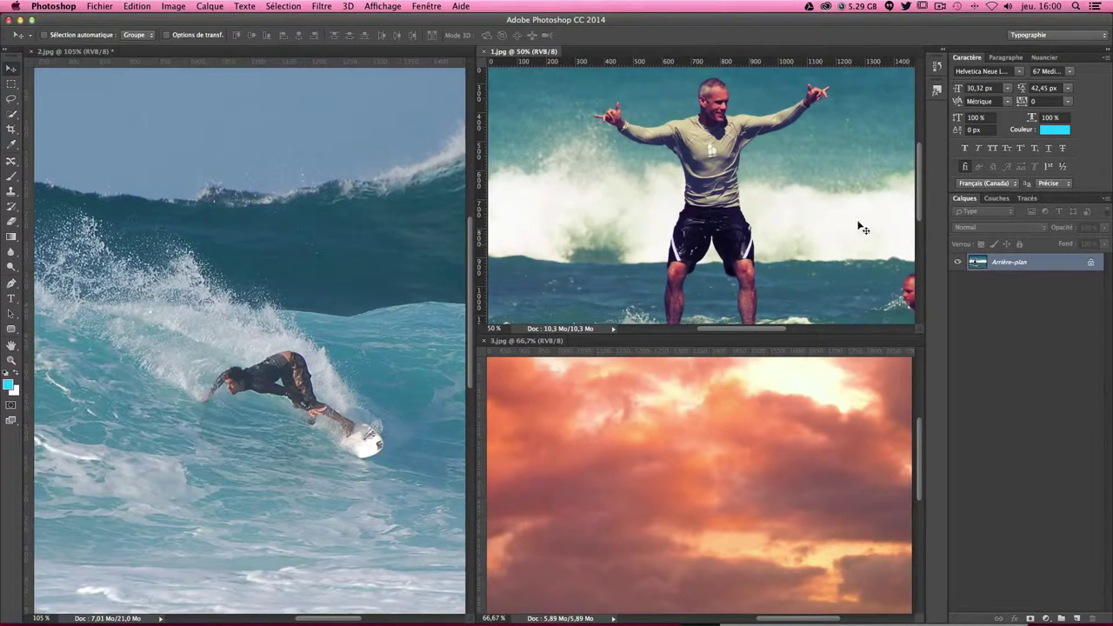
scroll(690, 171, down, 3)
scroll(689, 171, up, 3)
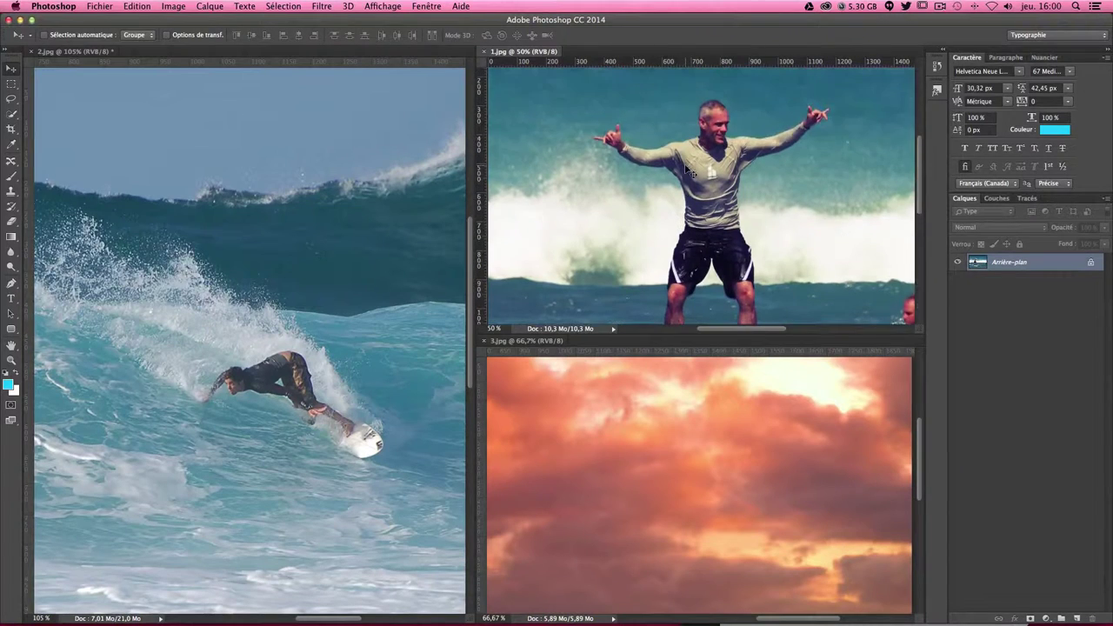
scroll(689, 171, down, 3)
scroll(689, 172, up, 3)
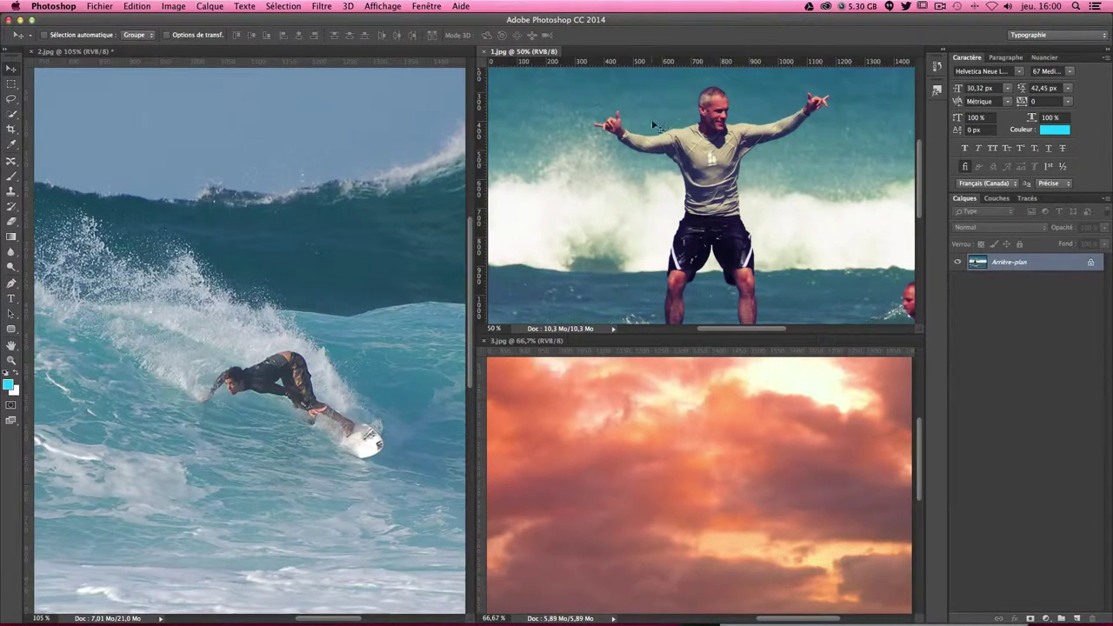
scroll(727, 210, down, 1)
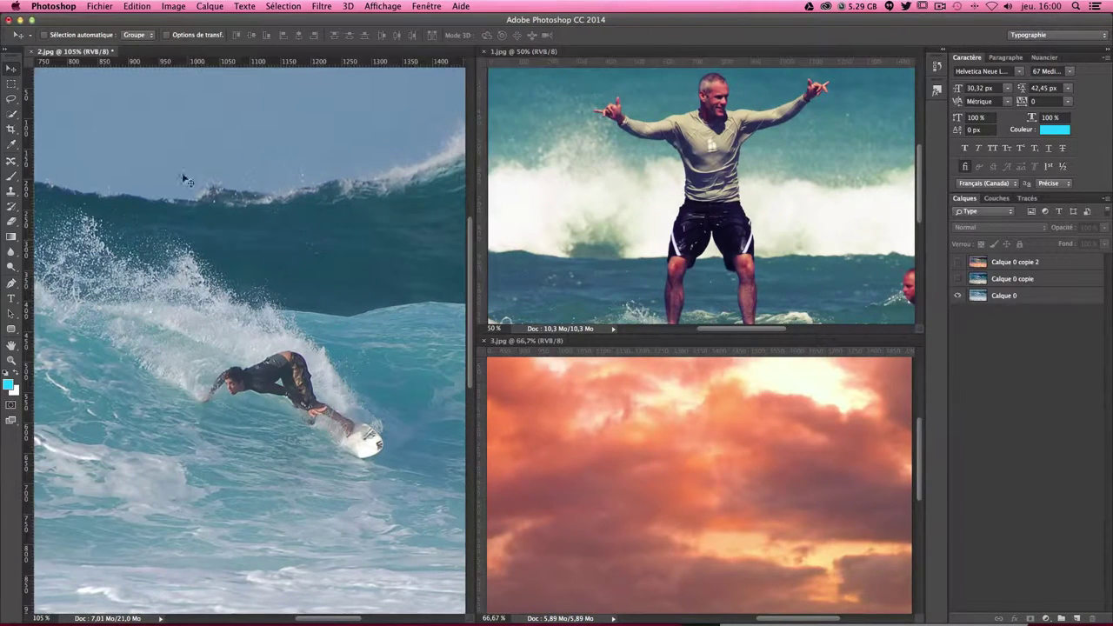
click(958, 279)
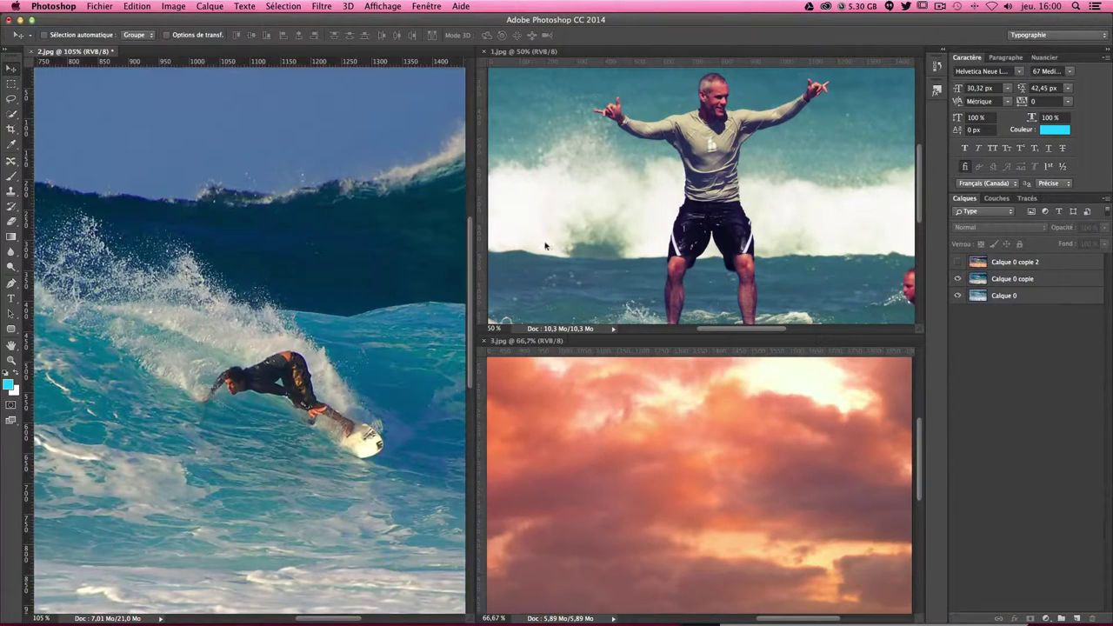
scroll(610, 164, down, 3)
scroll(652, 157, down, 2)
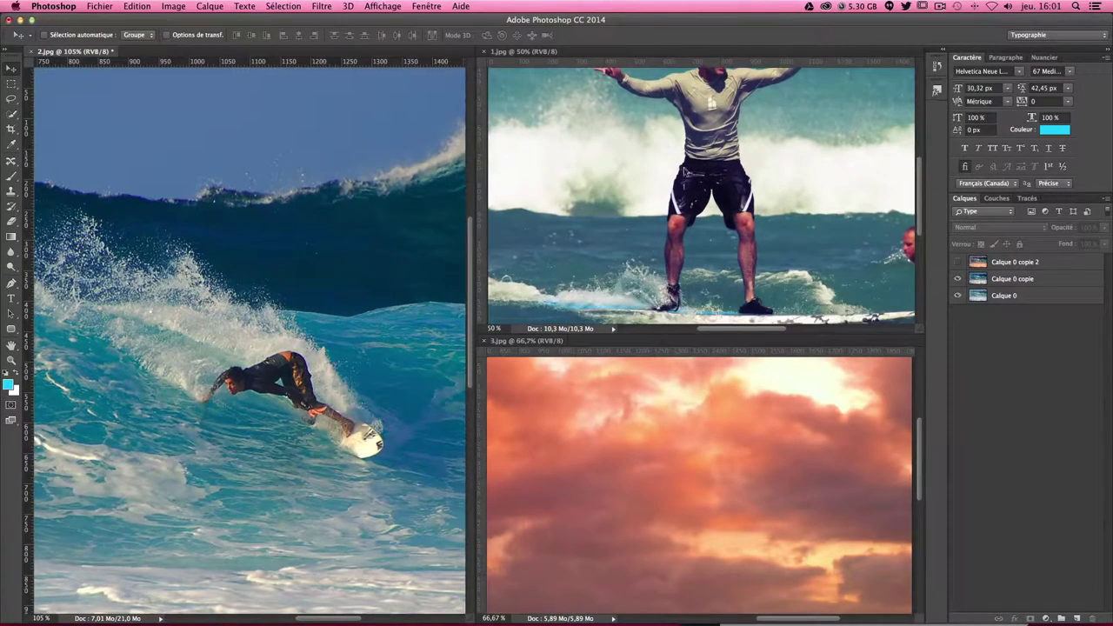
scroll(702, 148, up, 4)
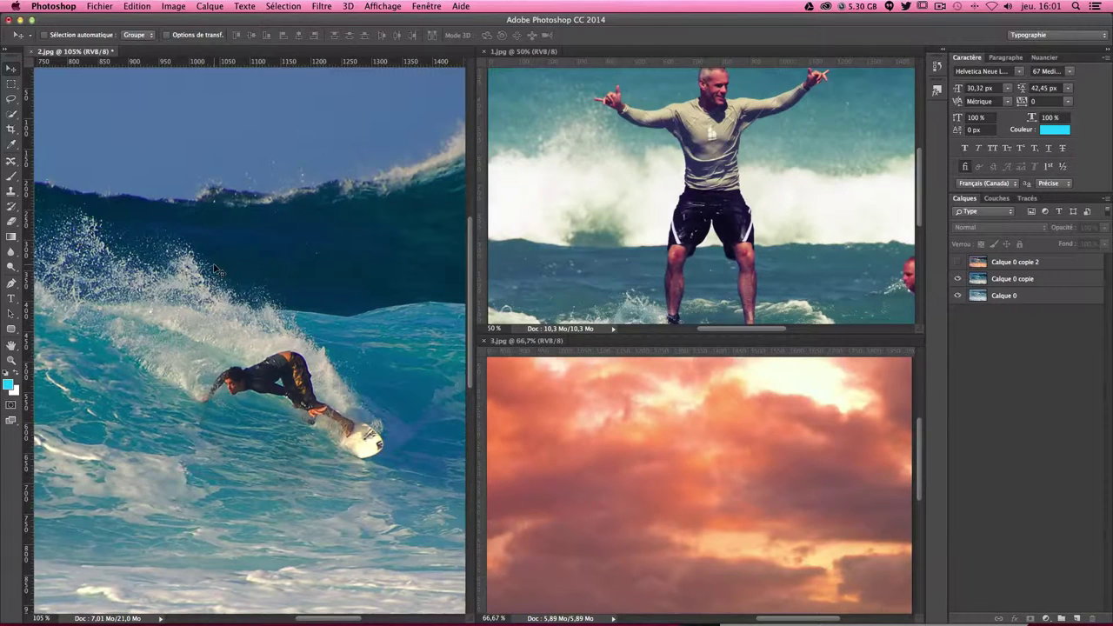
After viewing 3.jpg, turn on the sunset-toned Calque 0 copie 2 layer in 2.jpg.
click(673, 400)
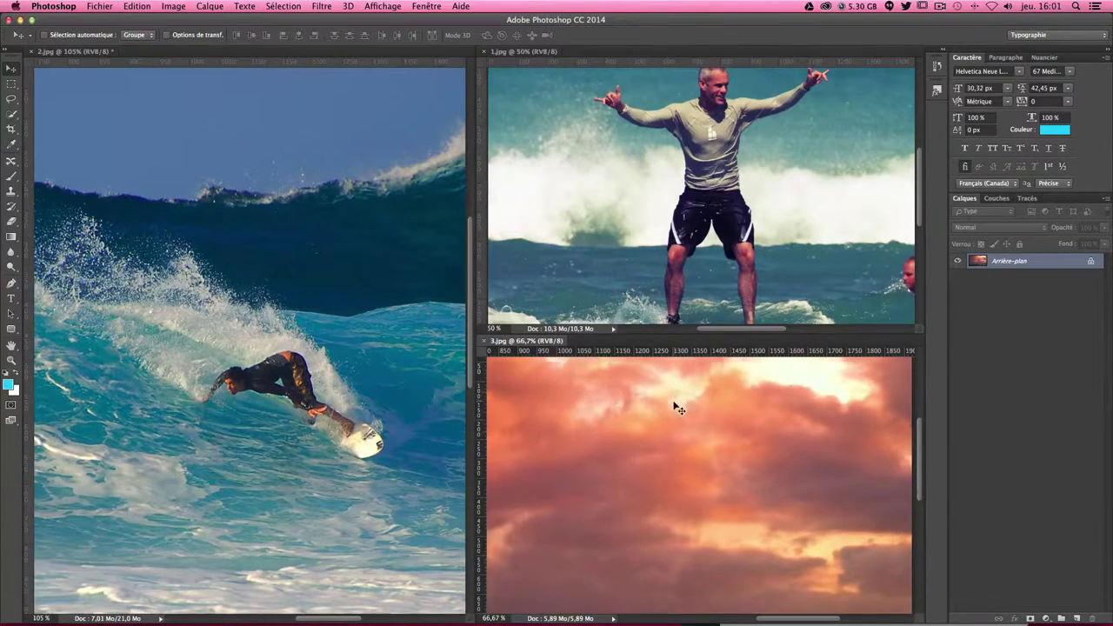
scroll(677, 409, down, 5)
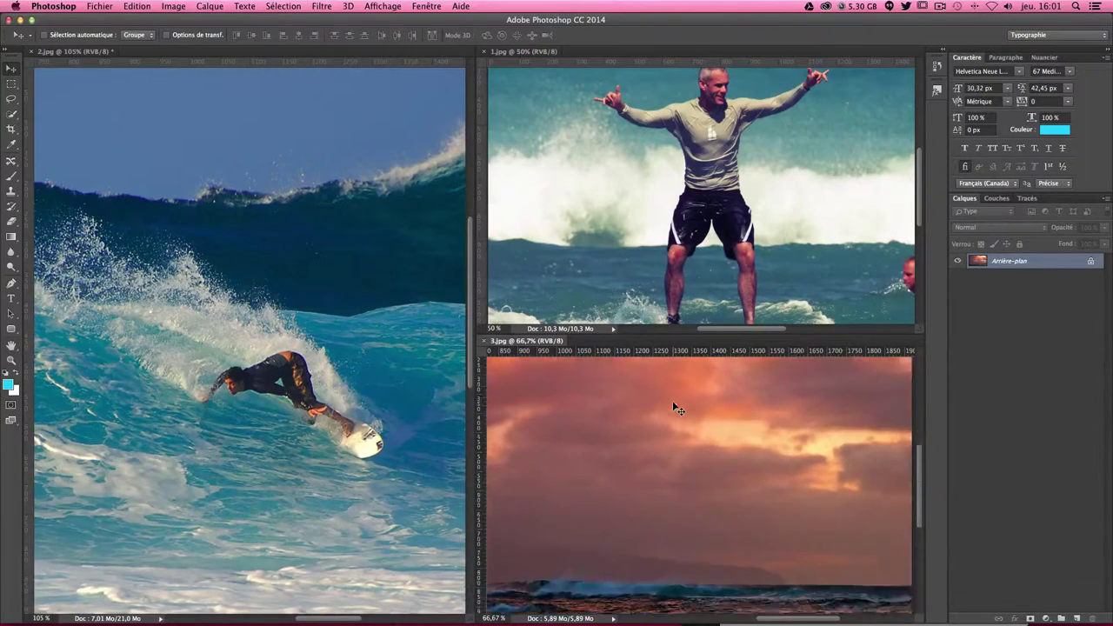
scroll(678, 409, up, 3)
scroll(677, 408, up, 2)
scroll(677, 409, up, 2)
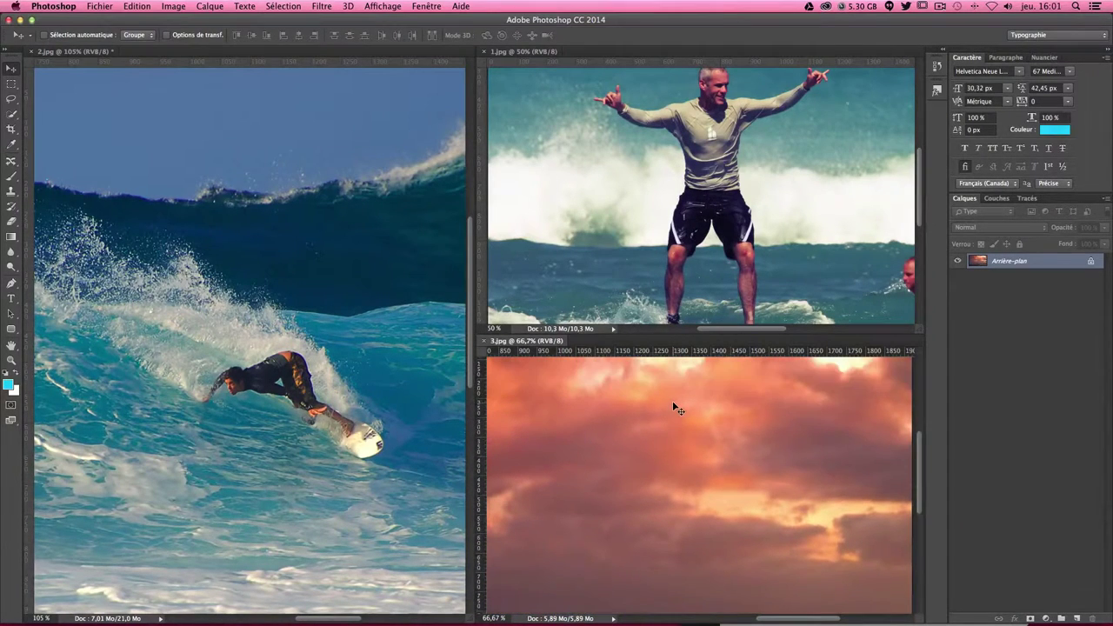
click(396, 178)
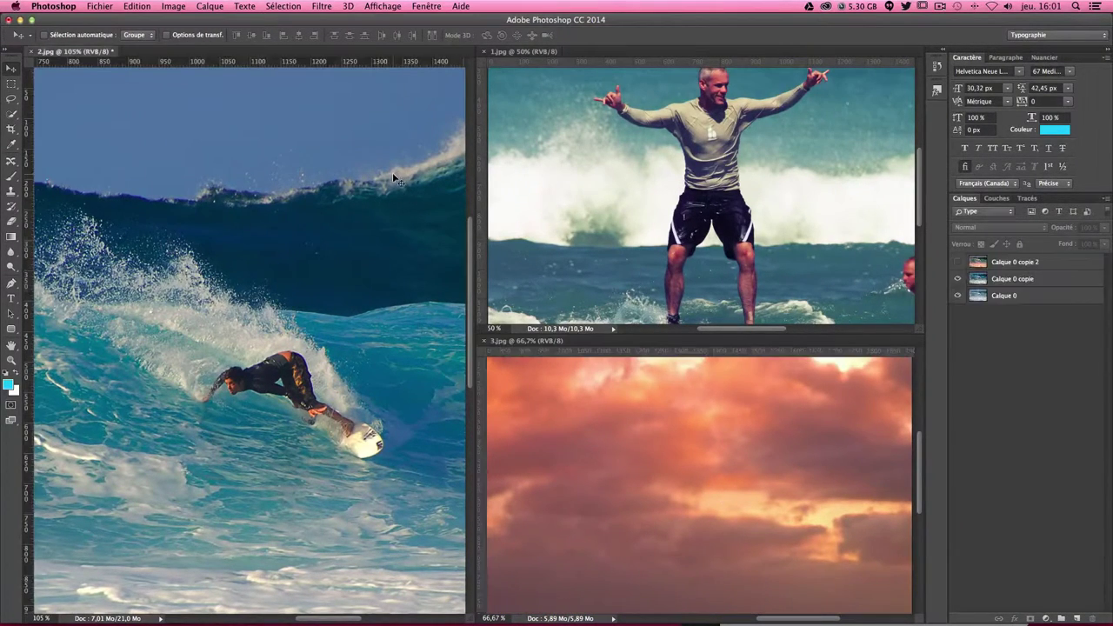
click(957, 262)
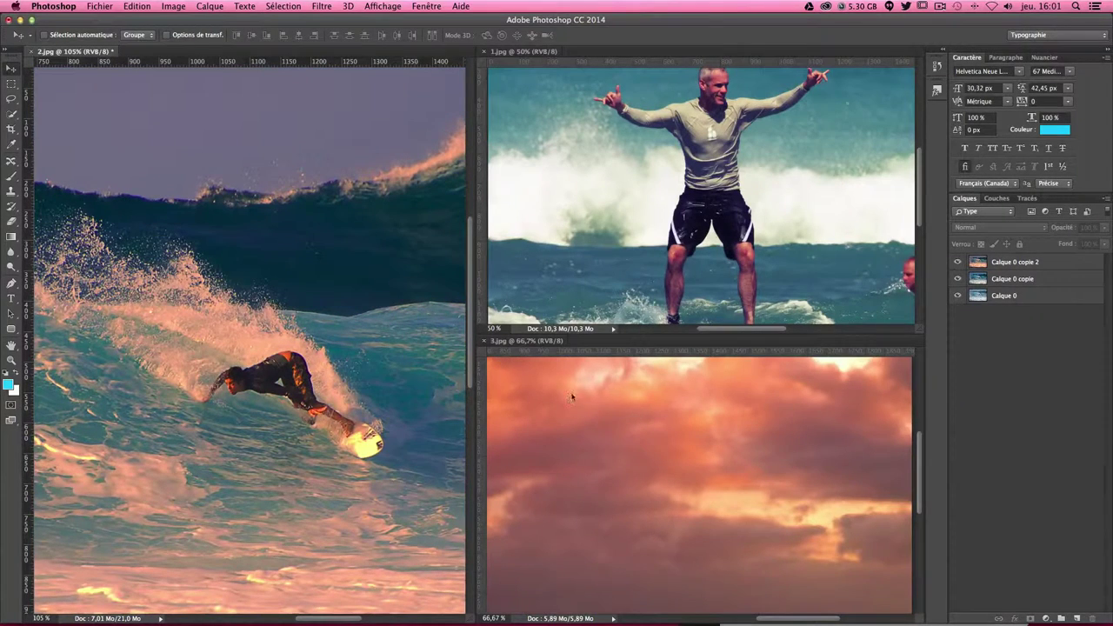
scroll(676, 459, down, 1)
scroll(676, 459, up, 1)
click(436, 486)
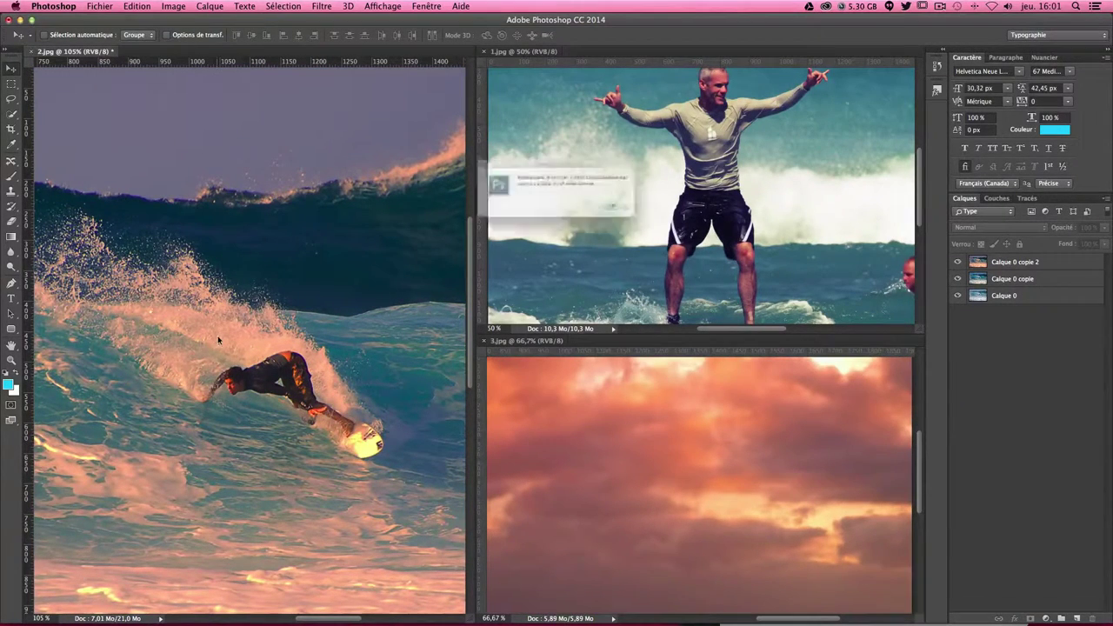
click(644, 215)
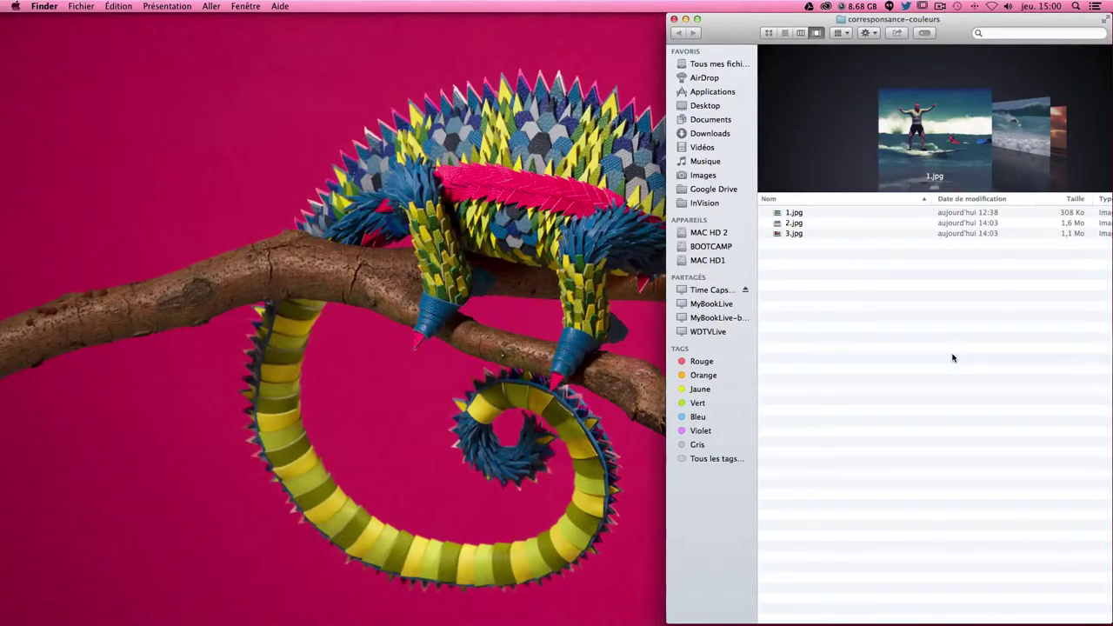
Preview the three JPGs in Finder, then open 2.jpg with Photoshop CC 2014.
click(791, 212)
click(791, 222)
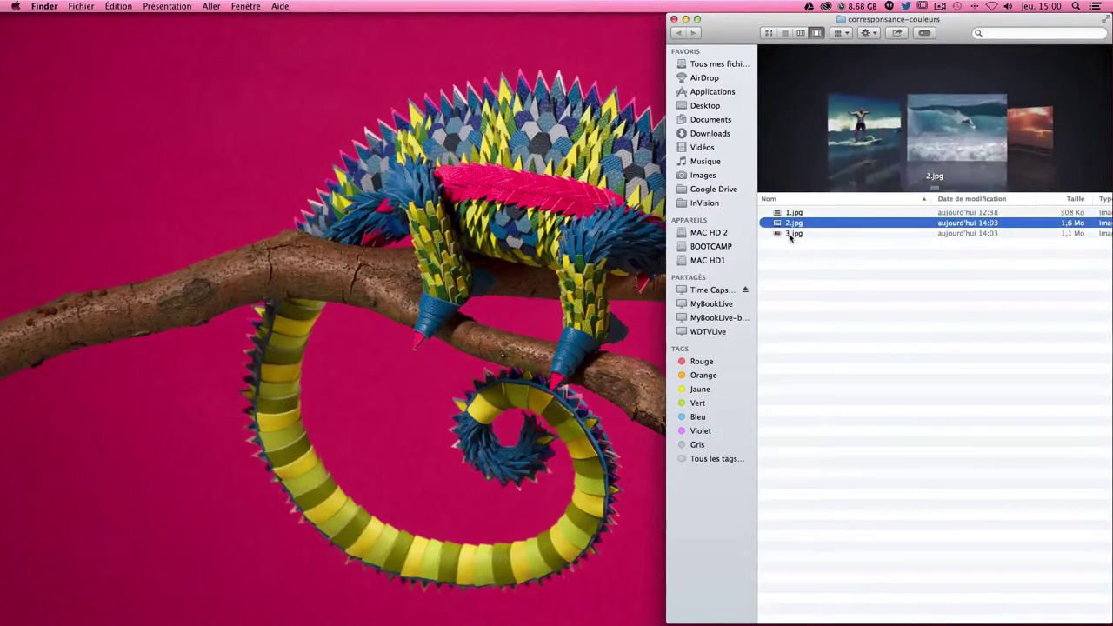
click(792, 233)
click(818, 302)
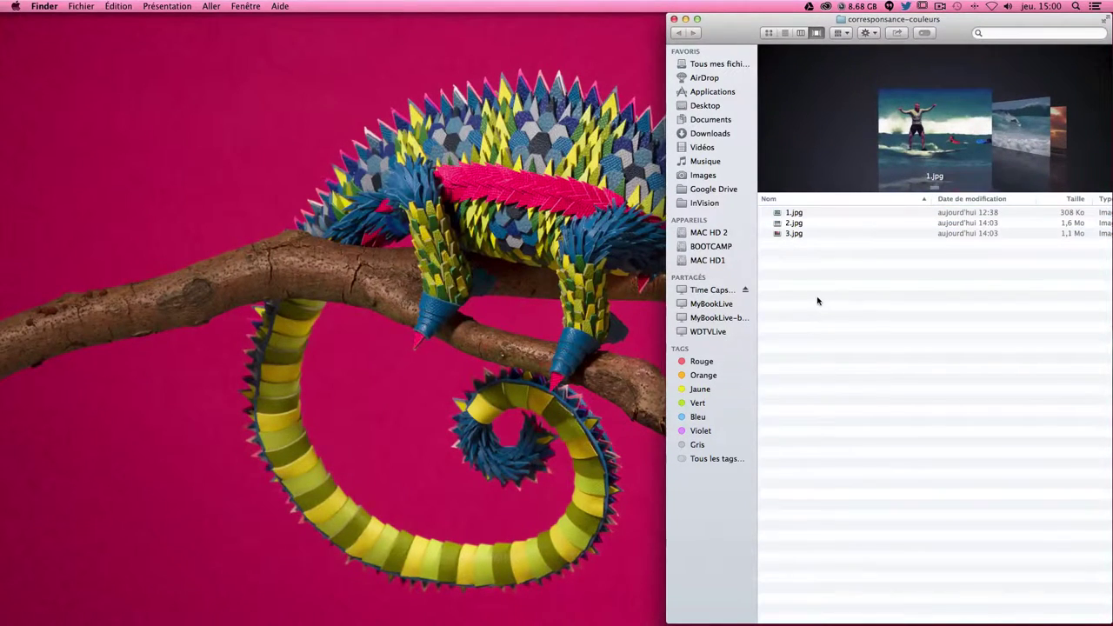
click(793, 224)
right_click(786, 226)
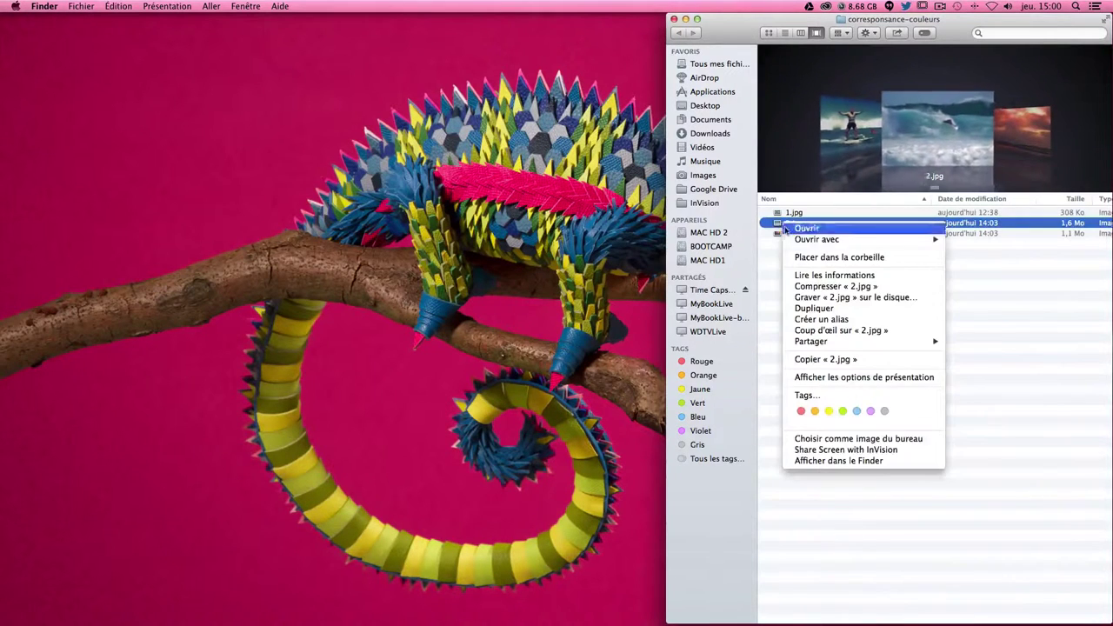
mouse_move(861, 239)
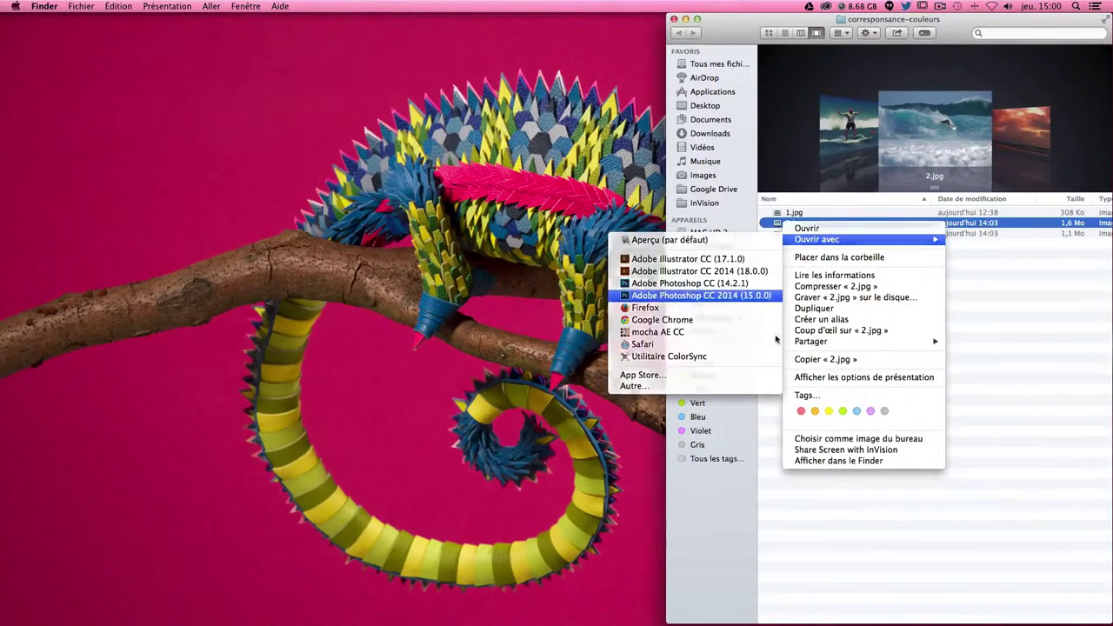
click(701, 295)
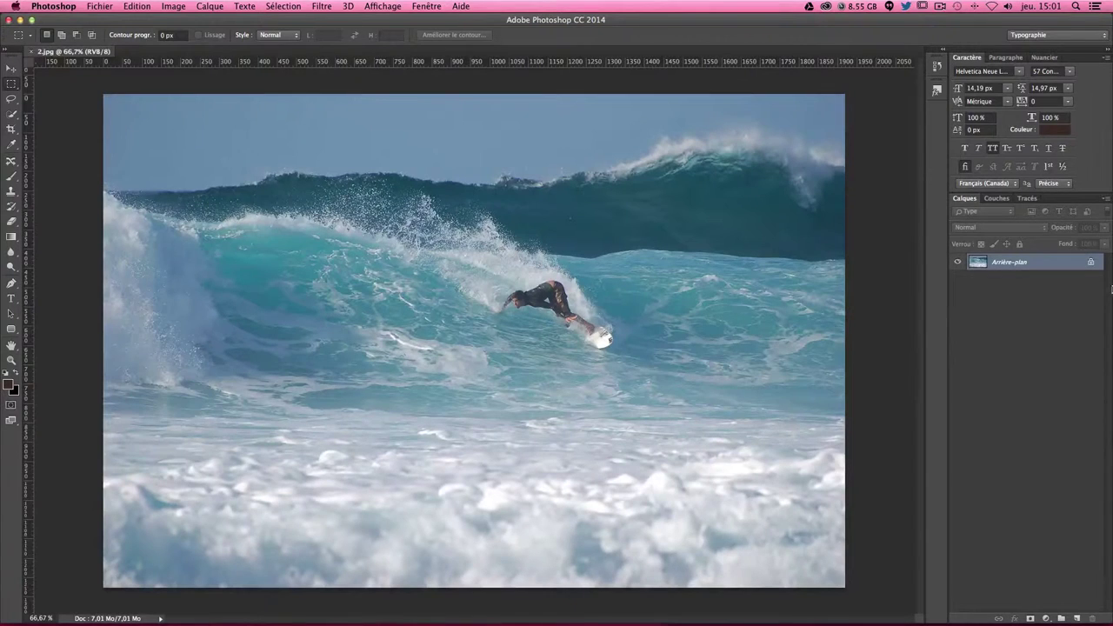
Open 1.jpg in Photoshop, accept its embedded colour profile and zoom it to 50%.
drag(1108, 48, 831, 41)
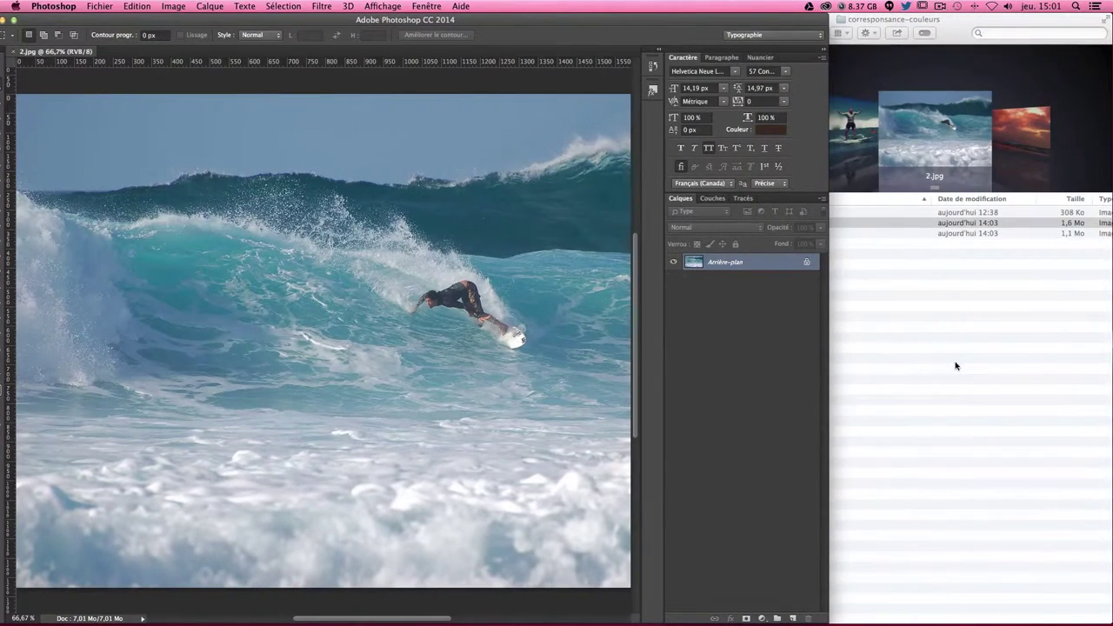
click(808, 213)
right_click(787, 213)
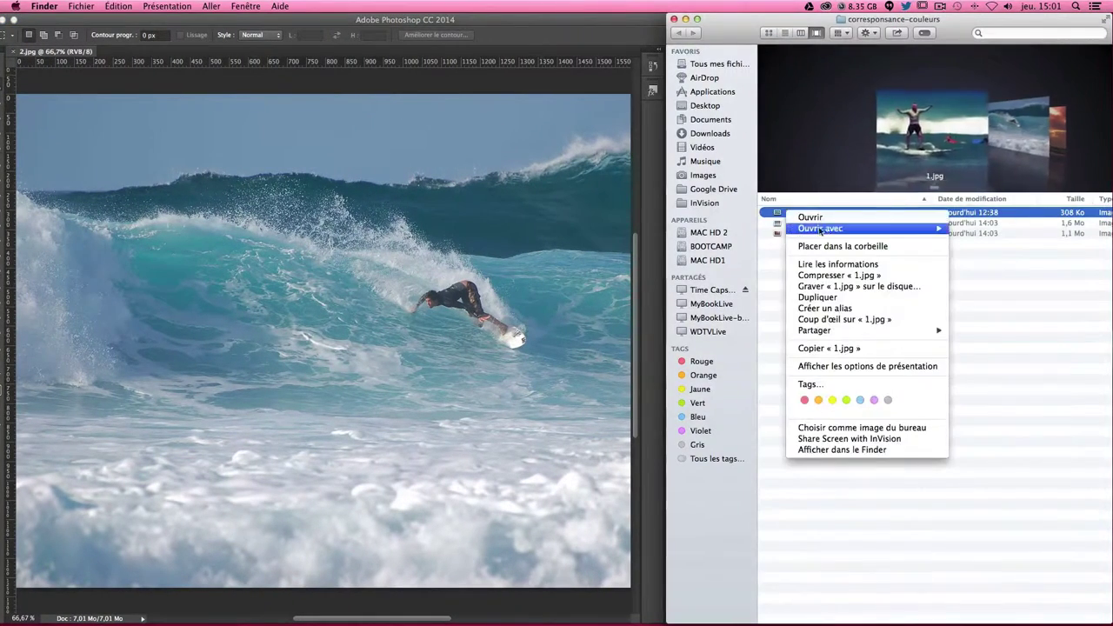
click(700, 284)
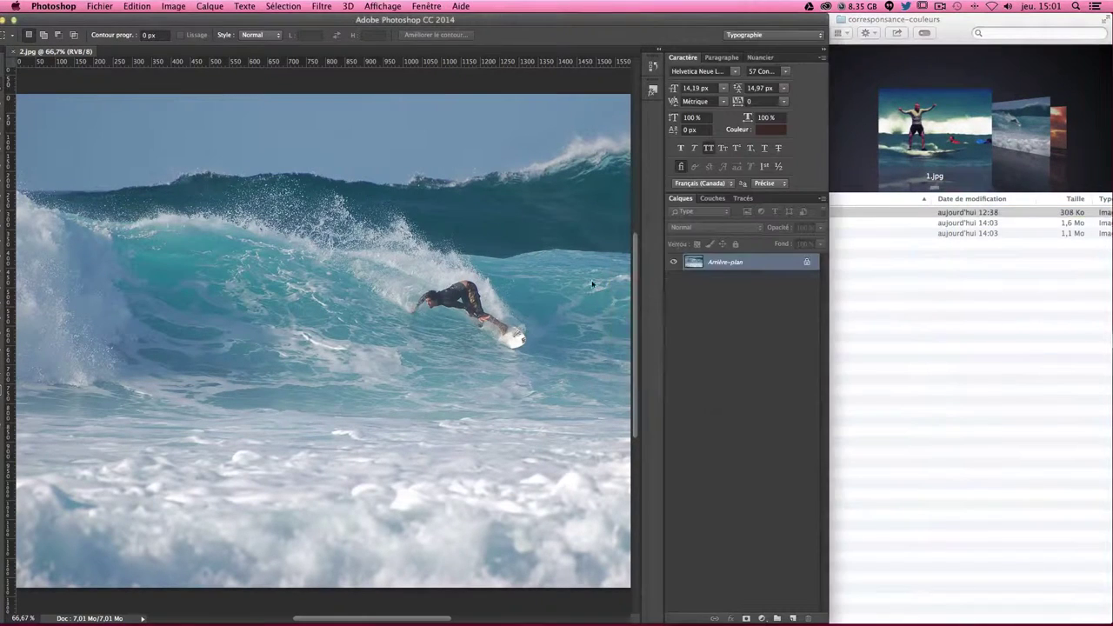
click(696, 371)
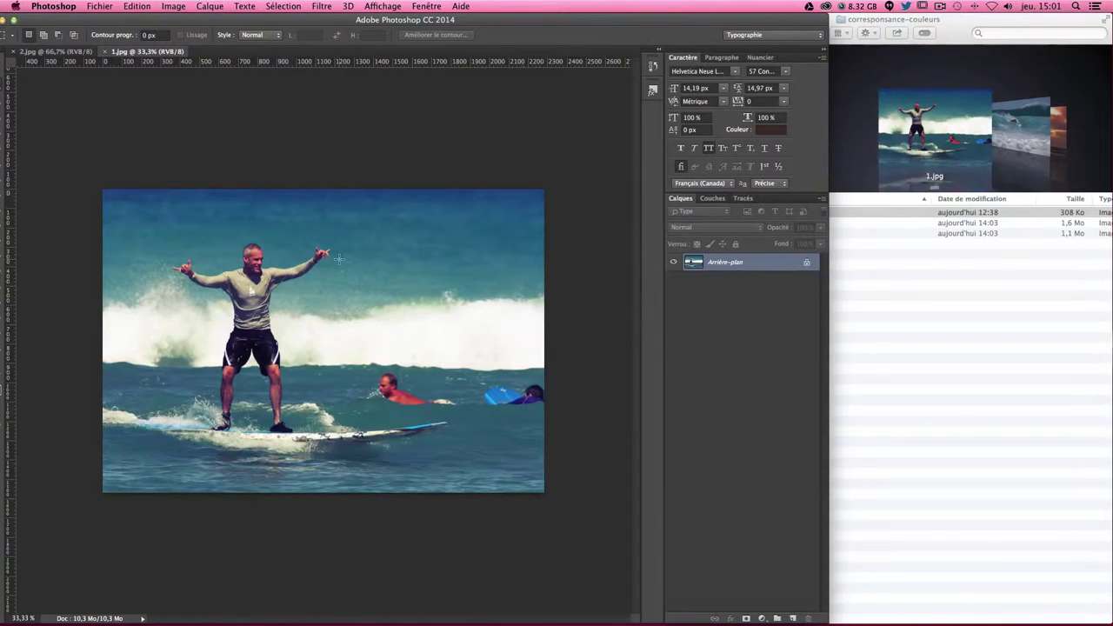
key(super+plus)
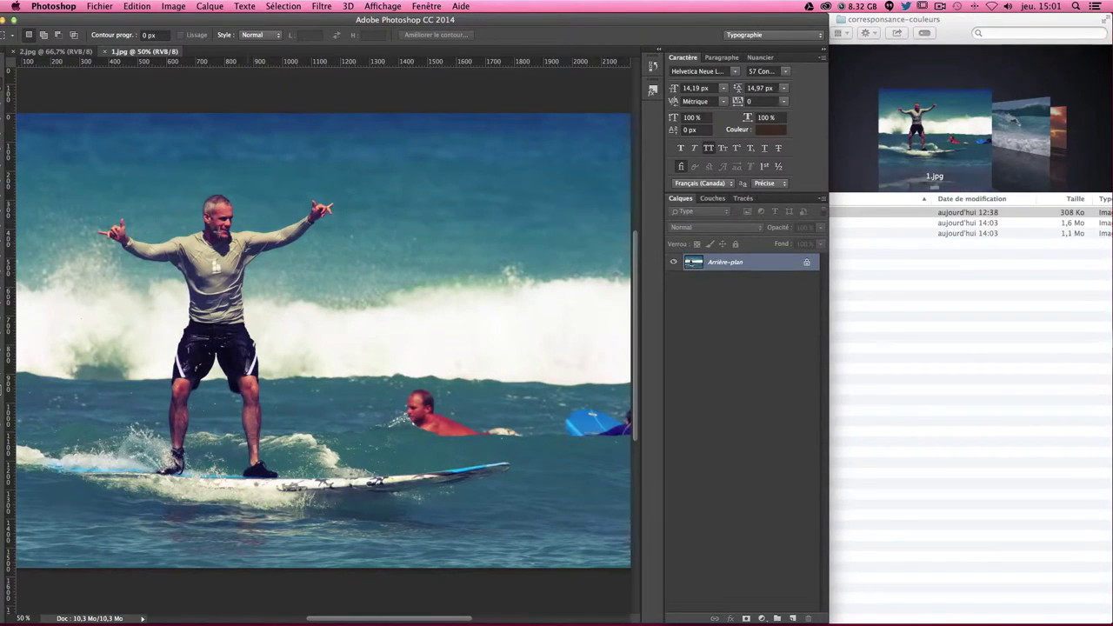
click(53, 52)
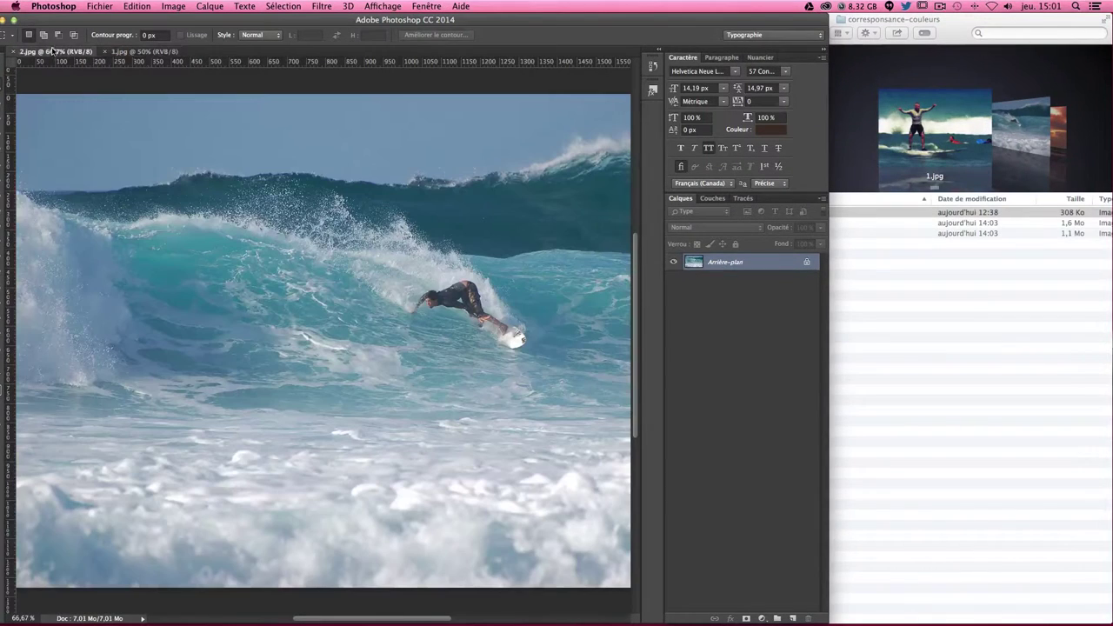
scroll(470, 372, right, 5)
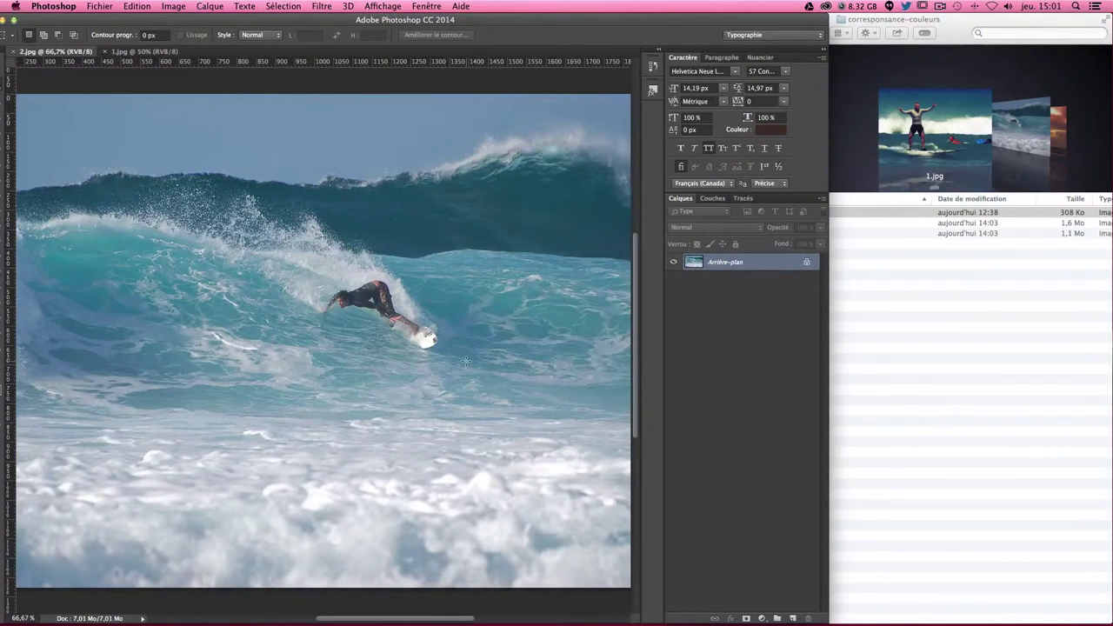
scroll(466, 361, right, 1)
click(143, 51)
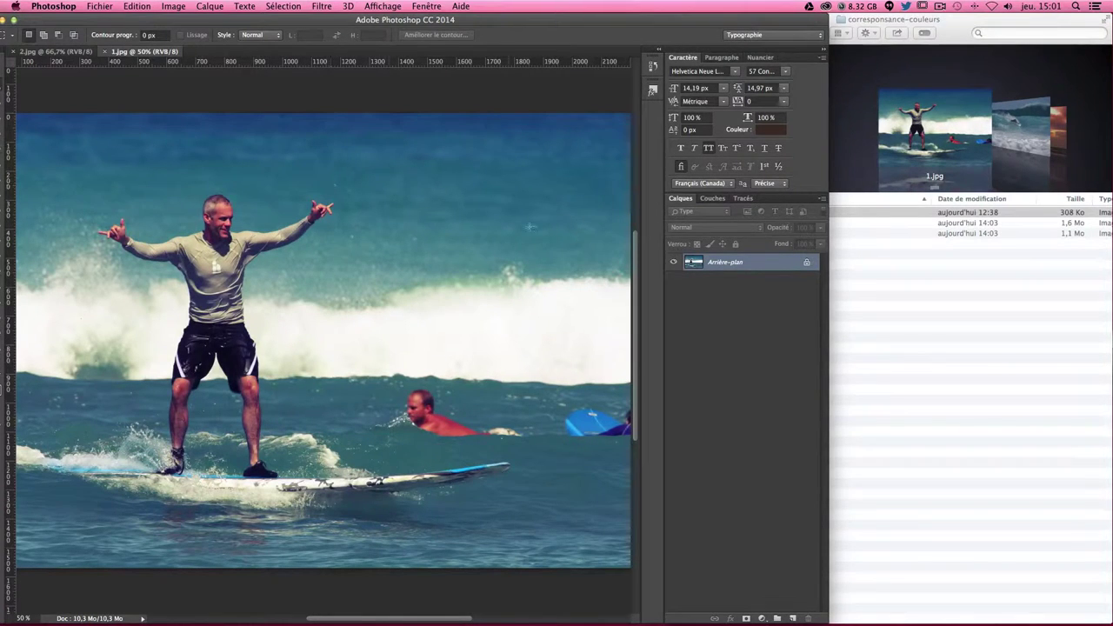
Open 3.jpg from Finder in Photoshop and maximise the Photoshop window.
click(912, 344)
click(852, 282)
right_click(793, 235)
mouse_move(814, 252)
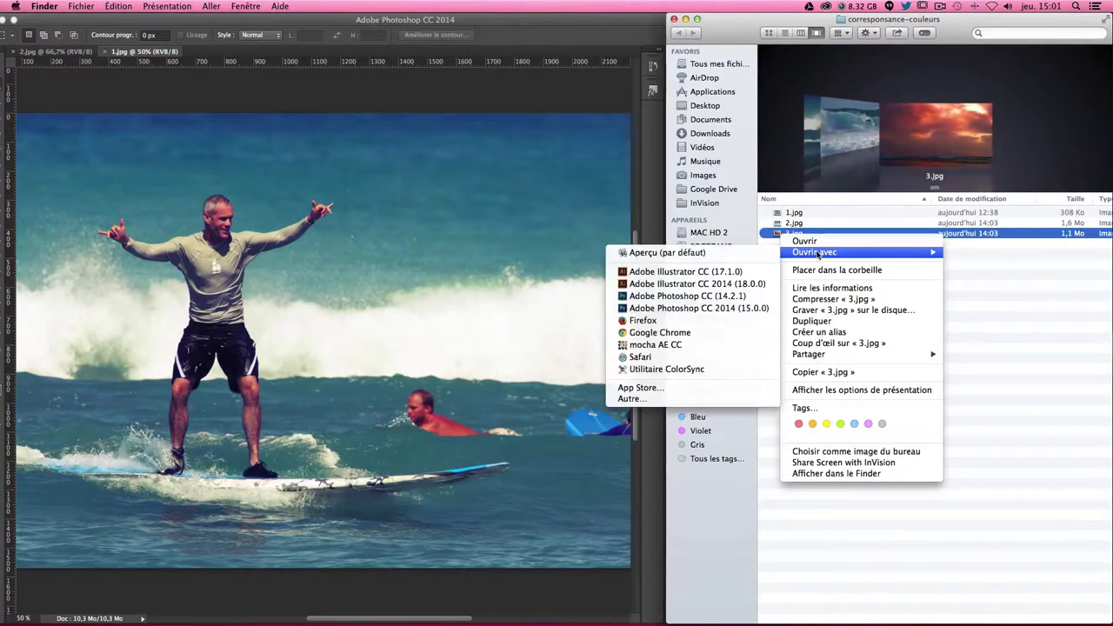
click(693, 308)
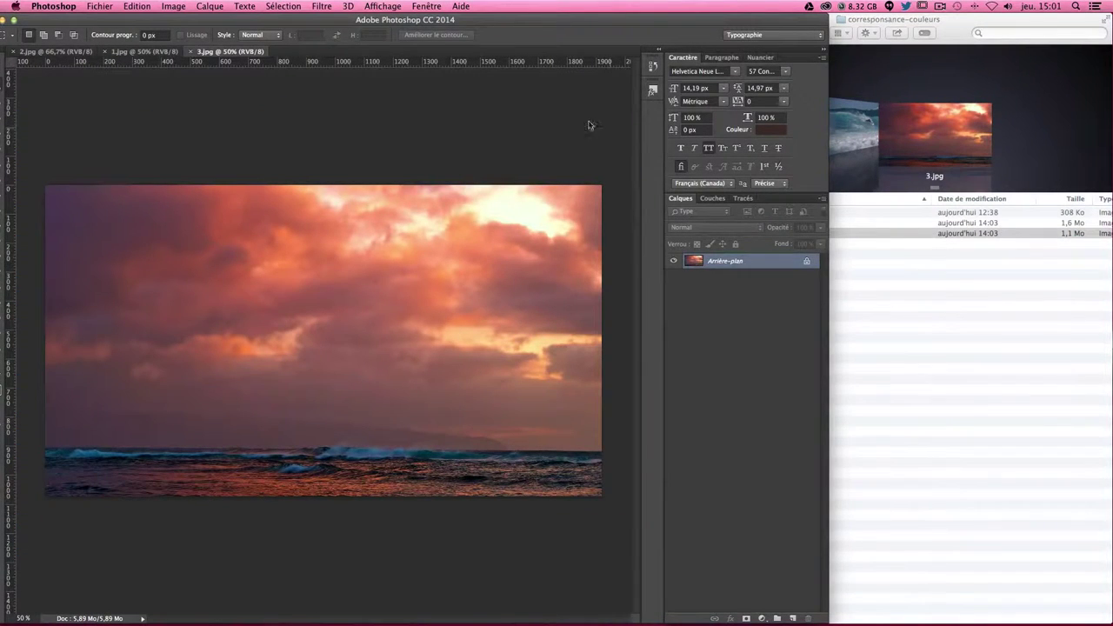
click(15, 20)
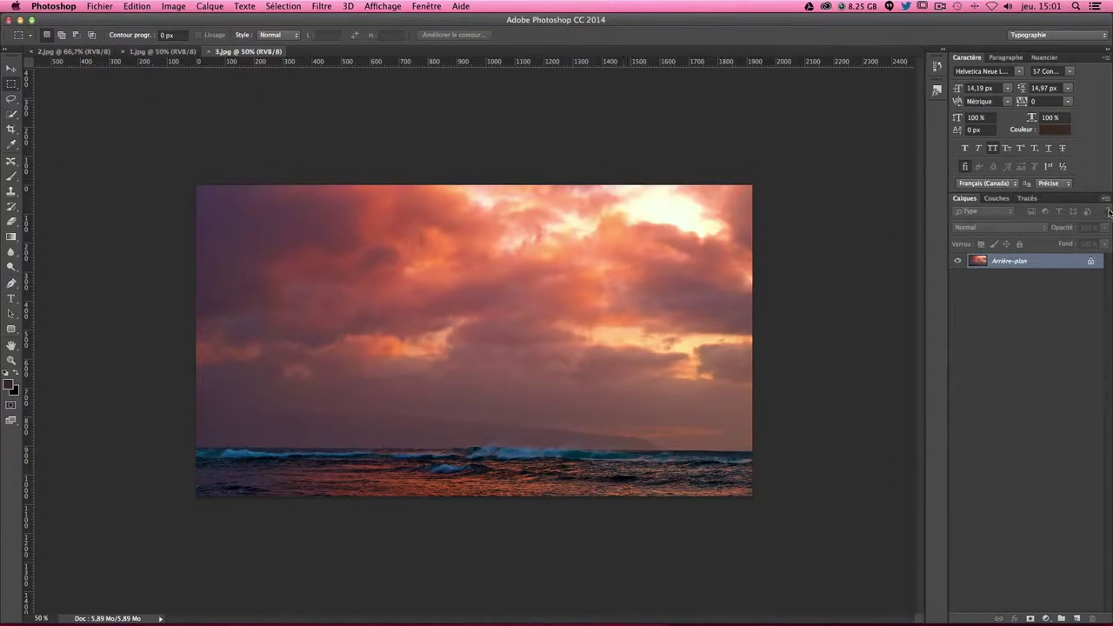
Tile the photos as 3 vignettes empilées with 2.jpg on the left, and hide panels.
click(69, 52)
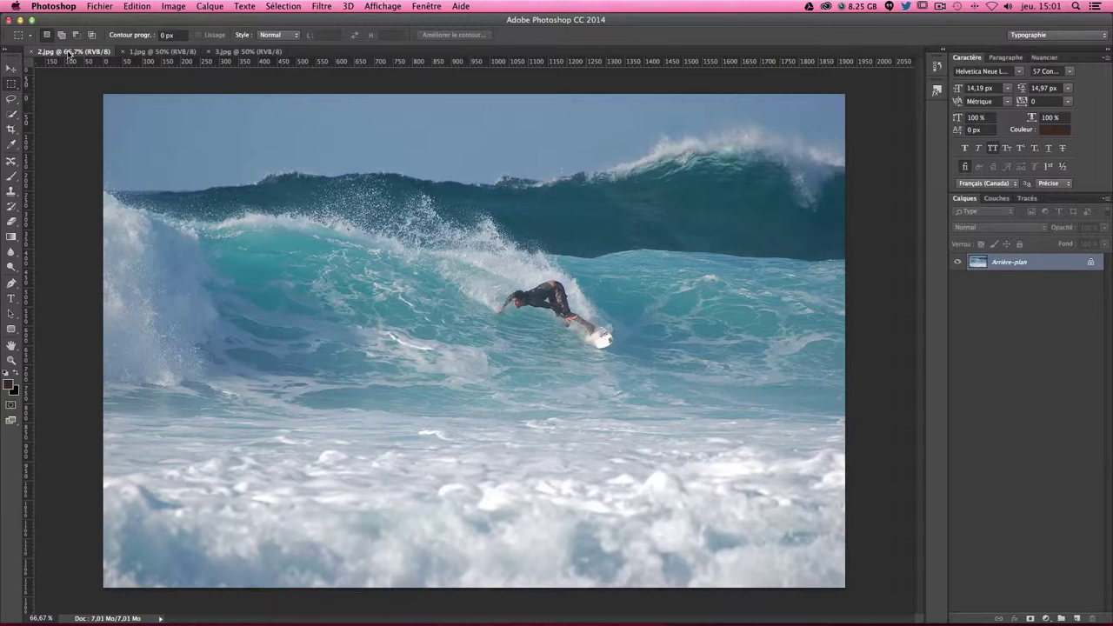
click(424, 7)
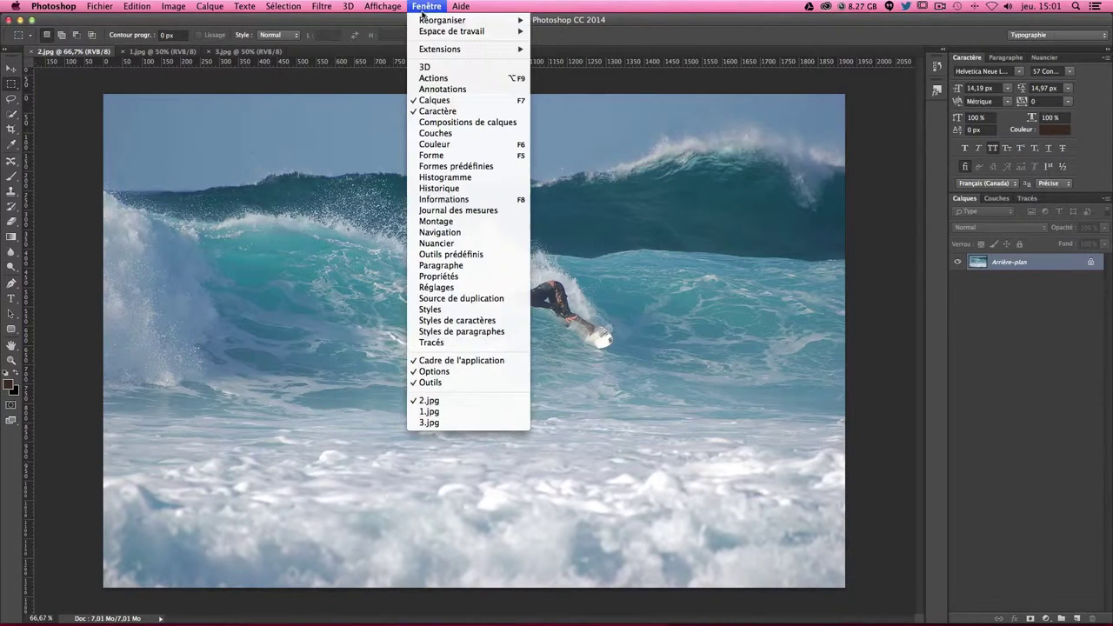
mouse_move(442, 20)
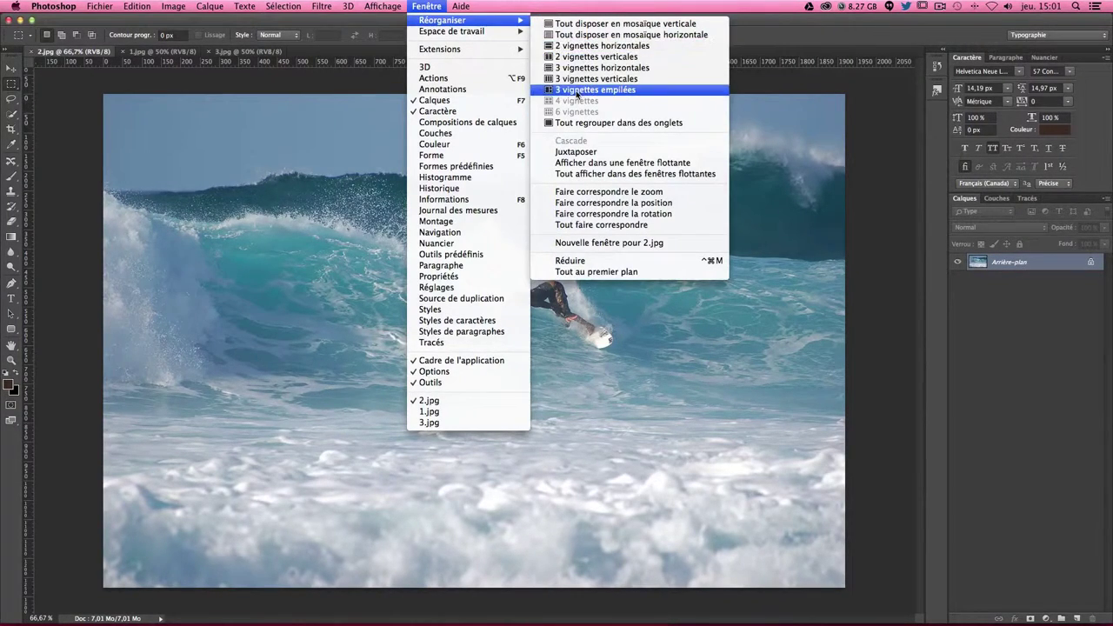
click(576, 91)
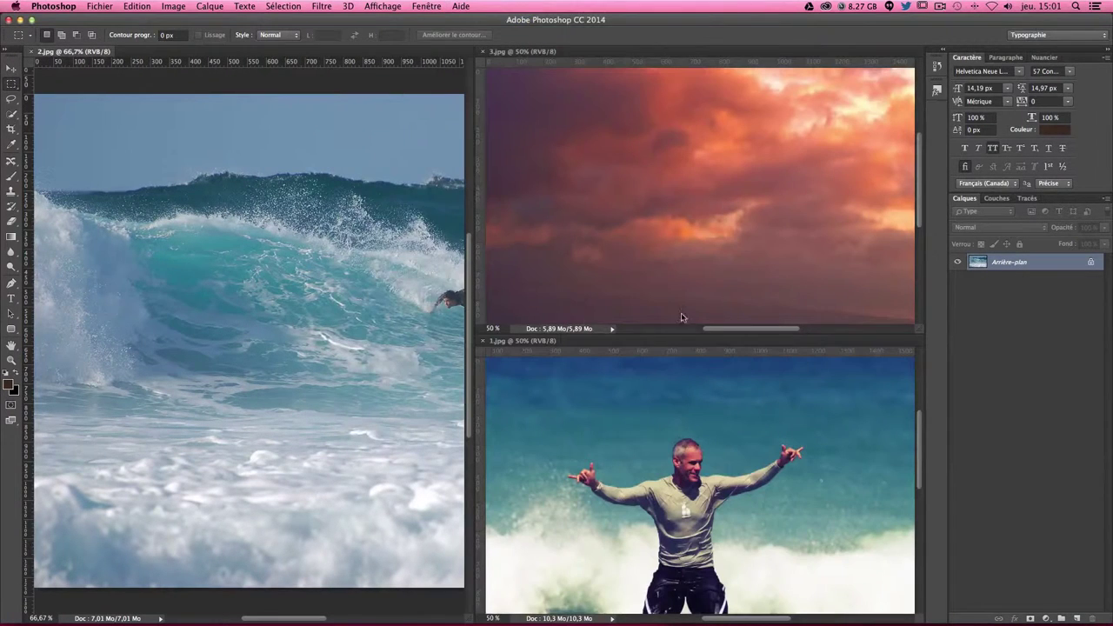
click(19, 69)
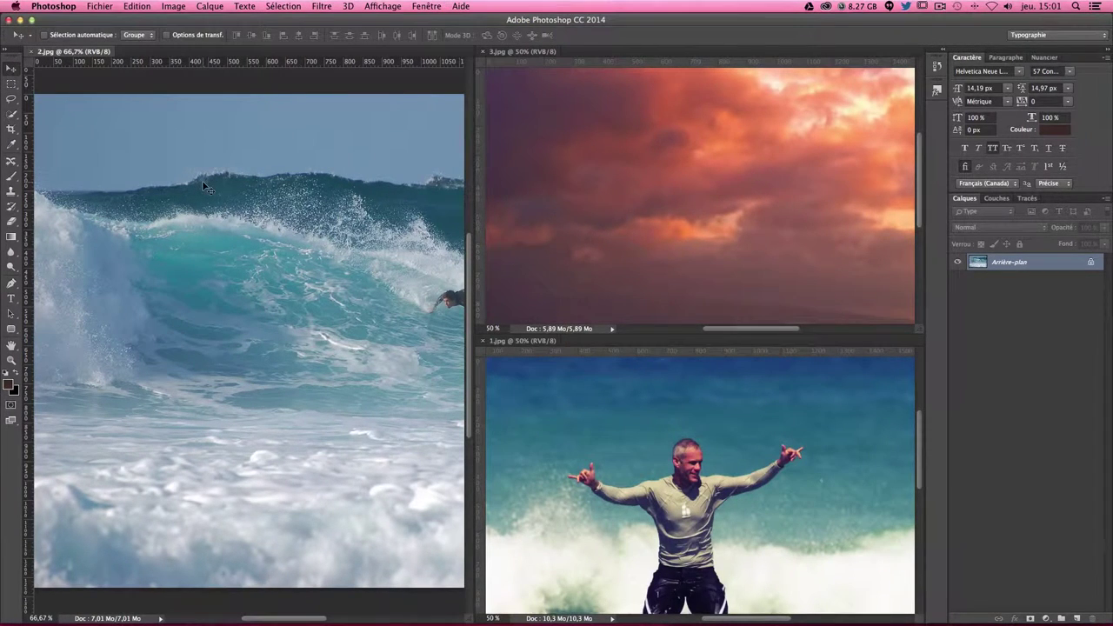
key(Tab)
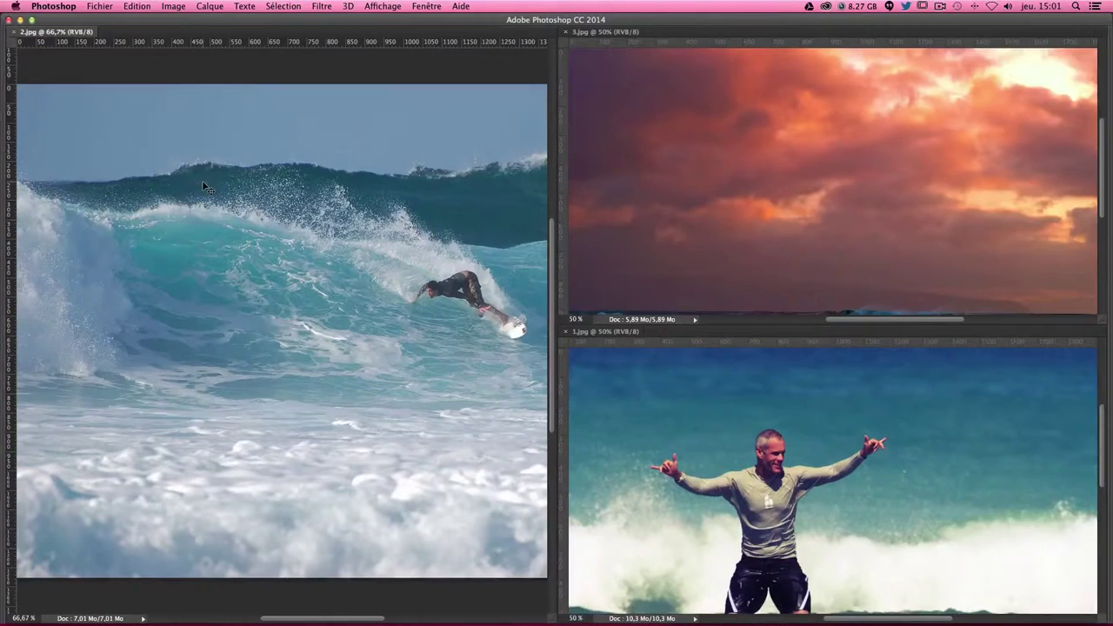
Zoom 2.jpg to 100% and compare the three photos, ending with 2.jpg active.
key(ctrl+plus)
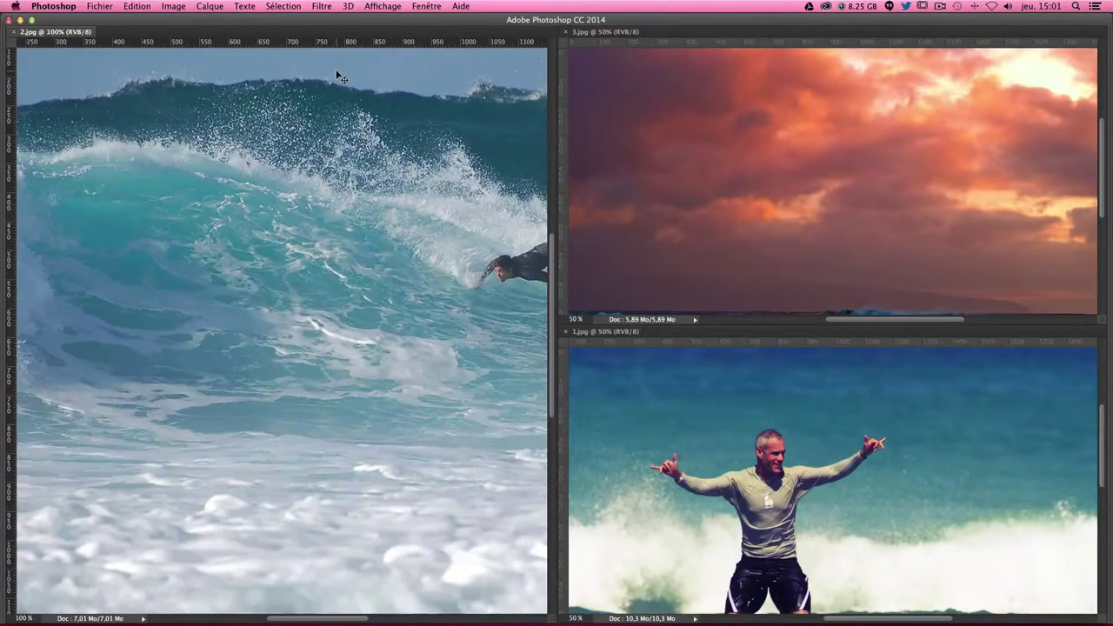
scroll(331, 191, right, 3)
scroll(331, 191, up, 1)
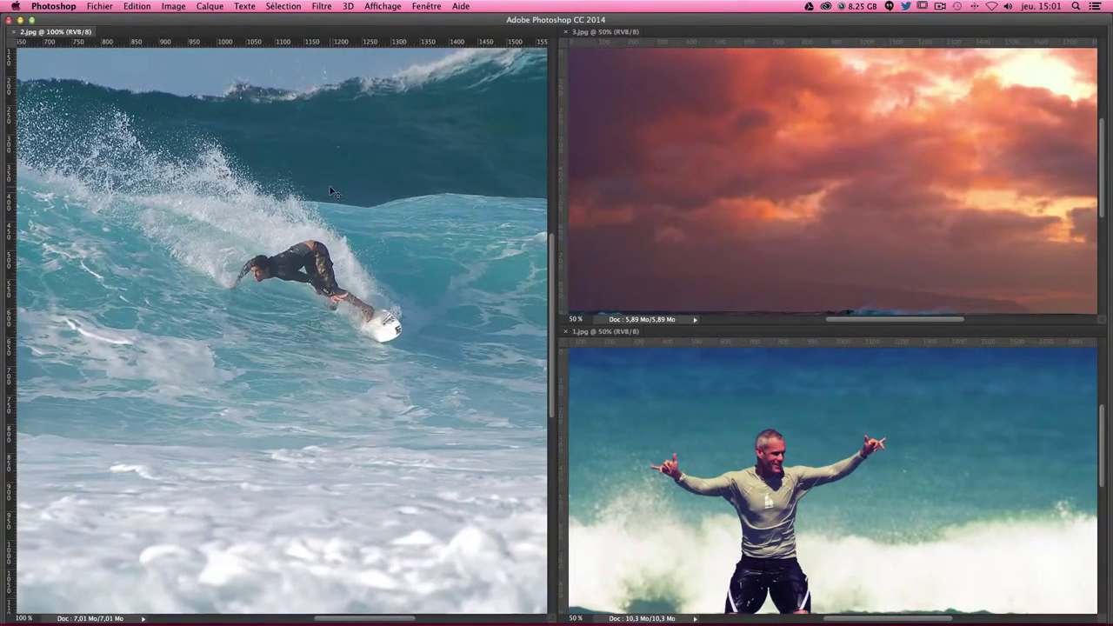
scroll(331, 191, up, 2)
click(848, 425)
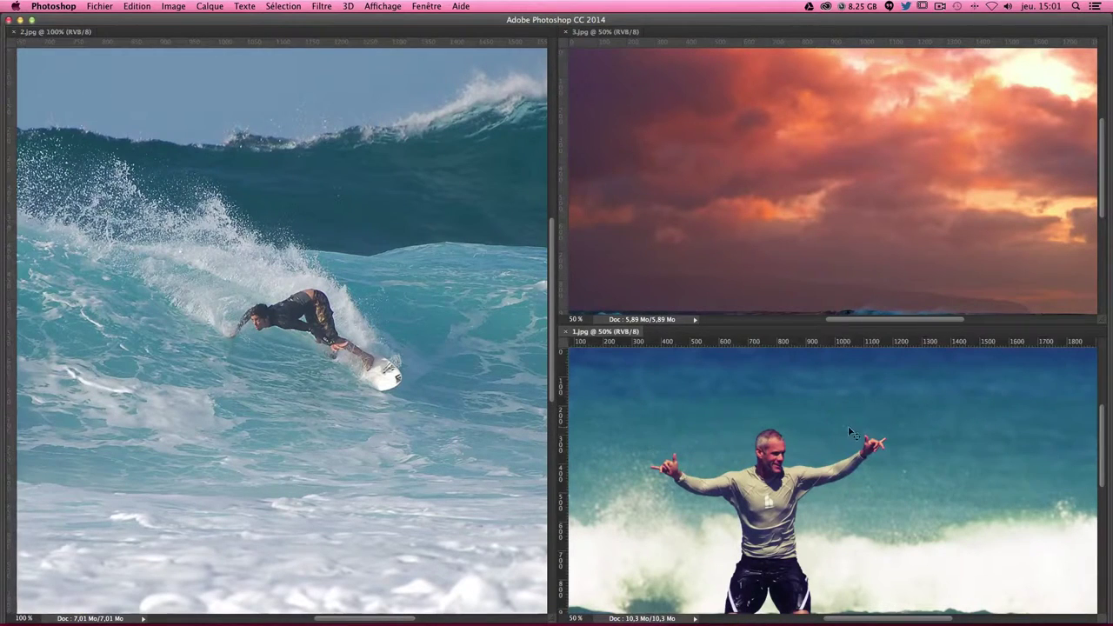
scroll(852, 409, down, 2)
scroll(859, 397, down, 3)
scroll(861, 397, up, 2)
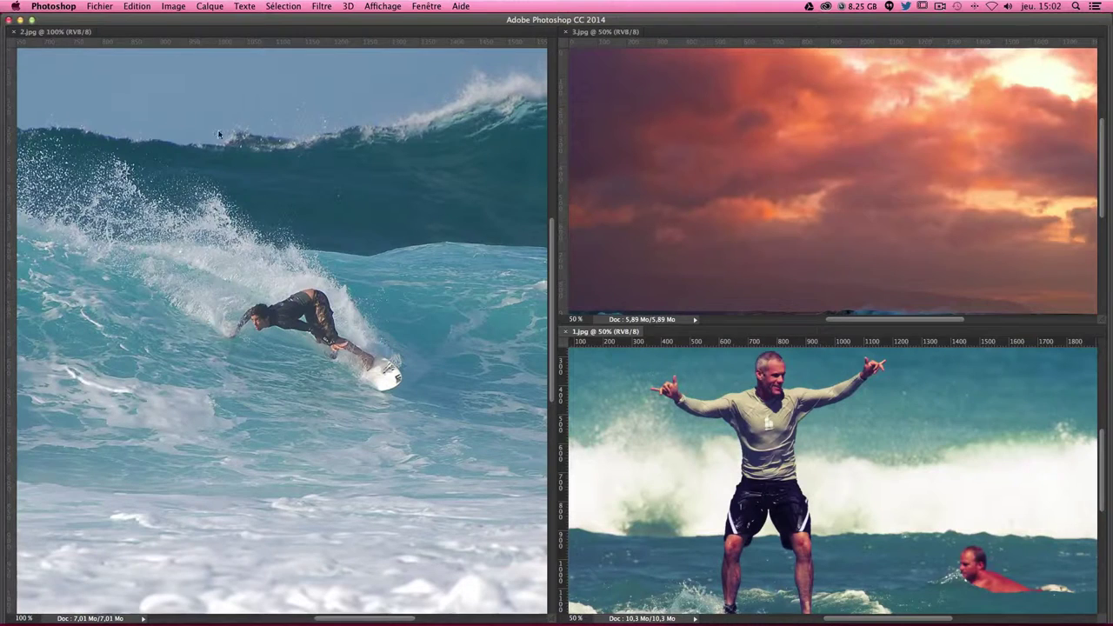
click(174, 126)
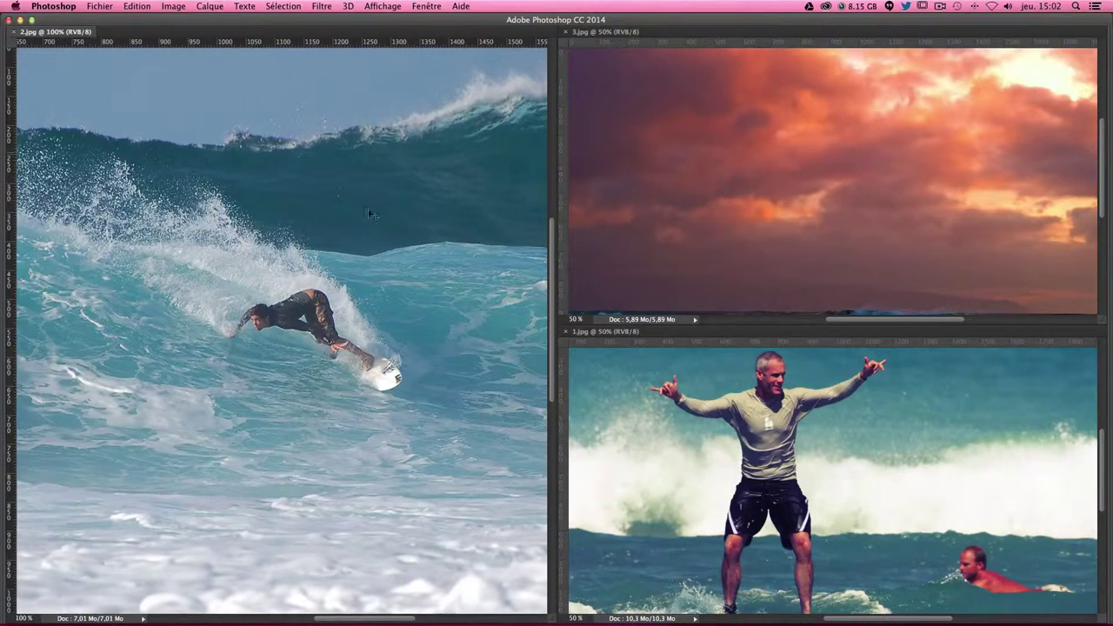
click(823, 194)
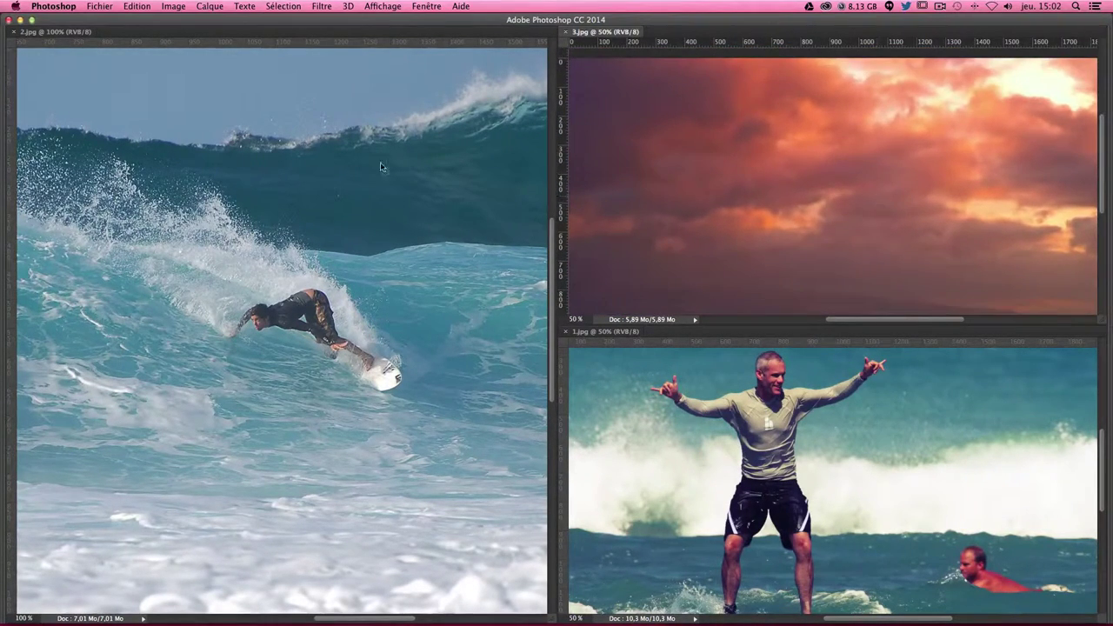
click(296, 217)
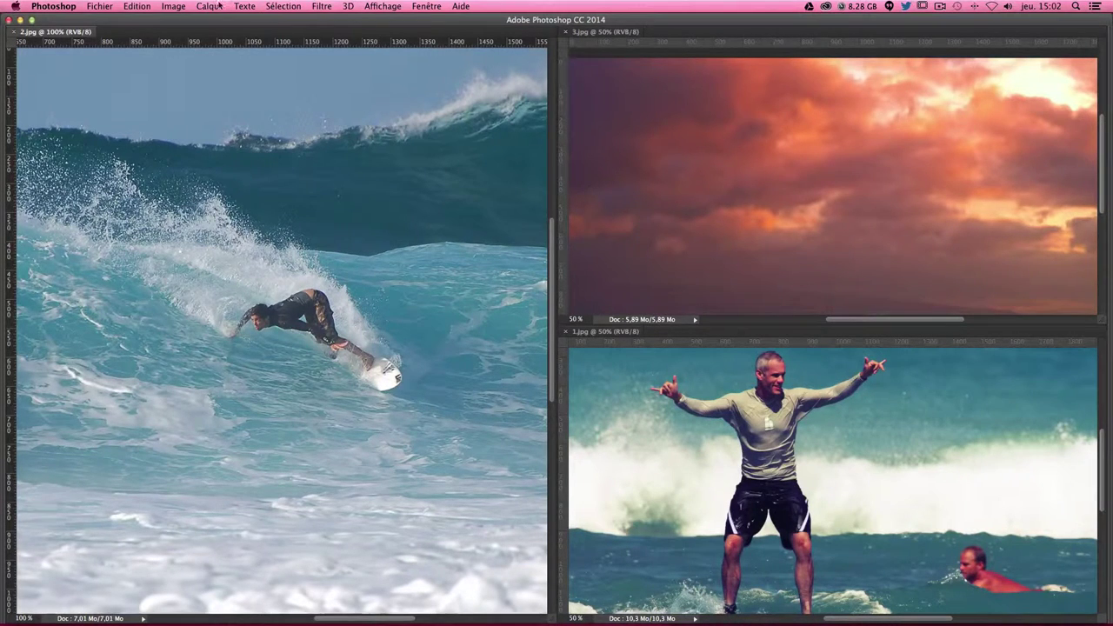
click(174, 7)
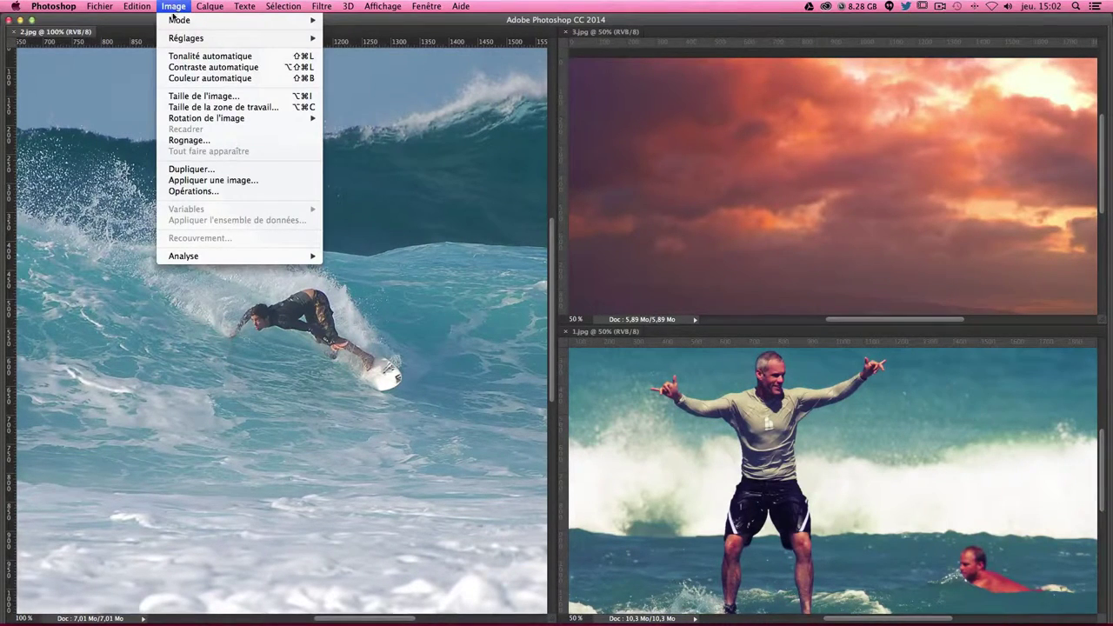
mouse_move(186, 38)
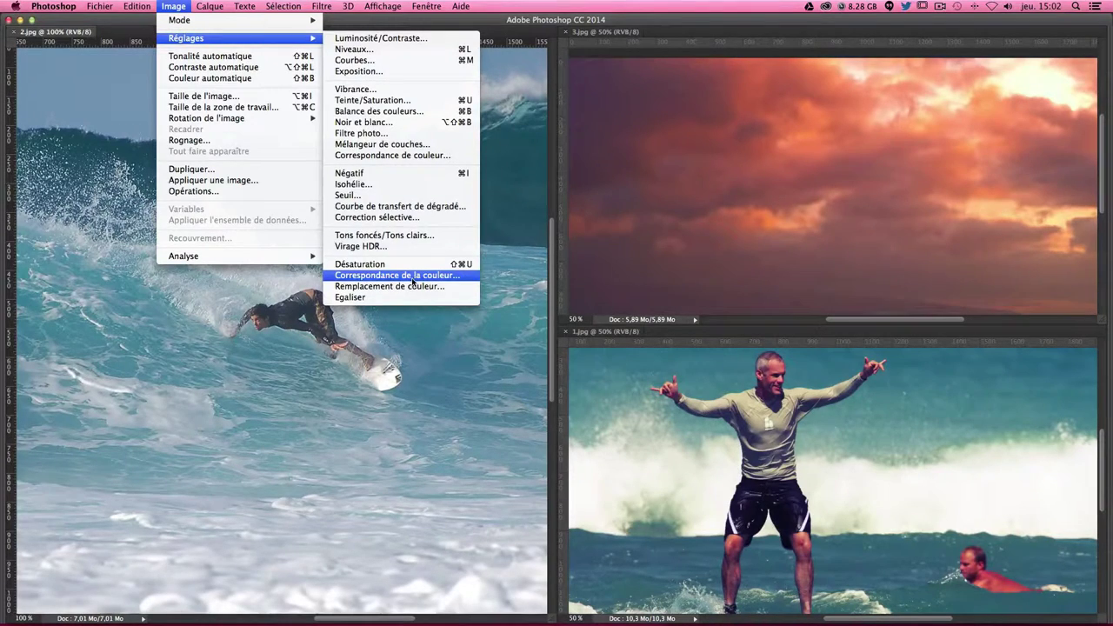
Open Correspondance de la couleur on 2.jpg with 1.jpg as the source.
click(414, 276)
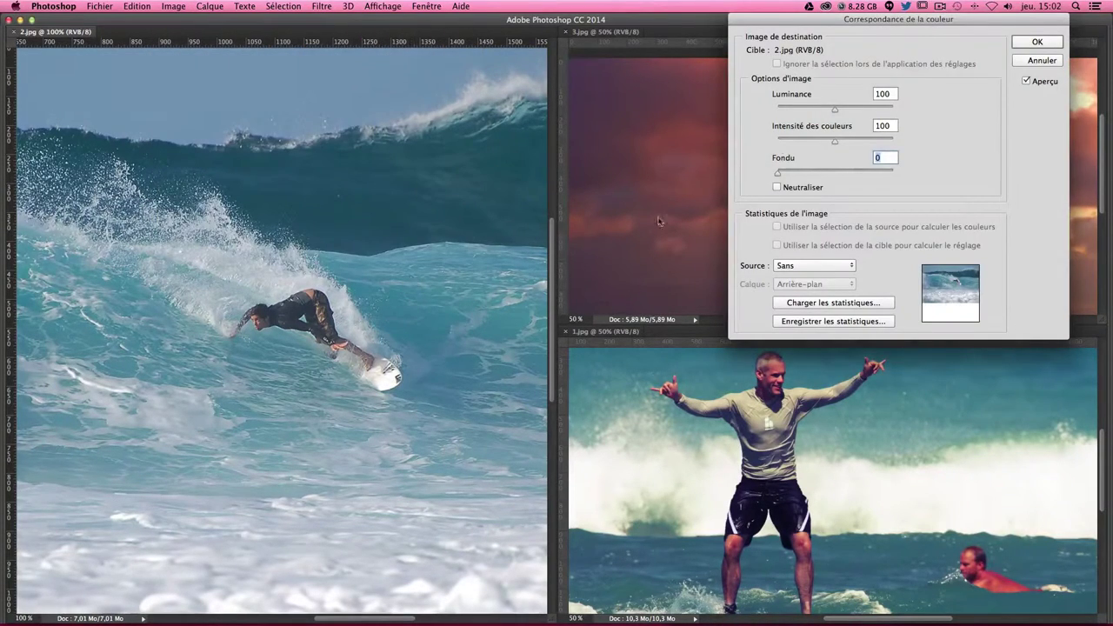
mouse_move(838, 21)
mouse_down()
mouse_move(713, 24)
mouse_move(756, 24)
mouse_move(719, 26)
mouse_move(738, 25)
mouse_up()
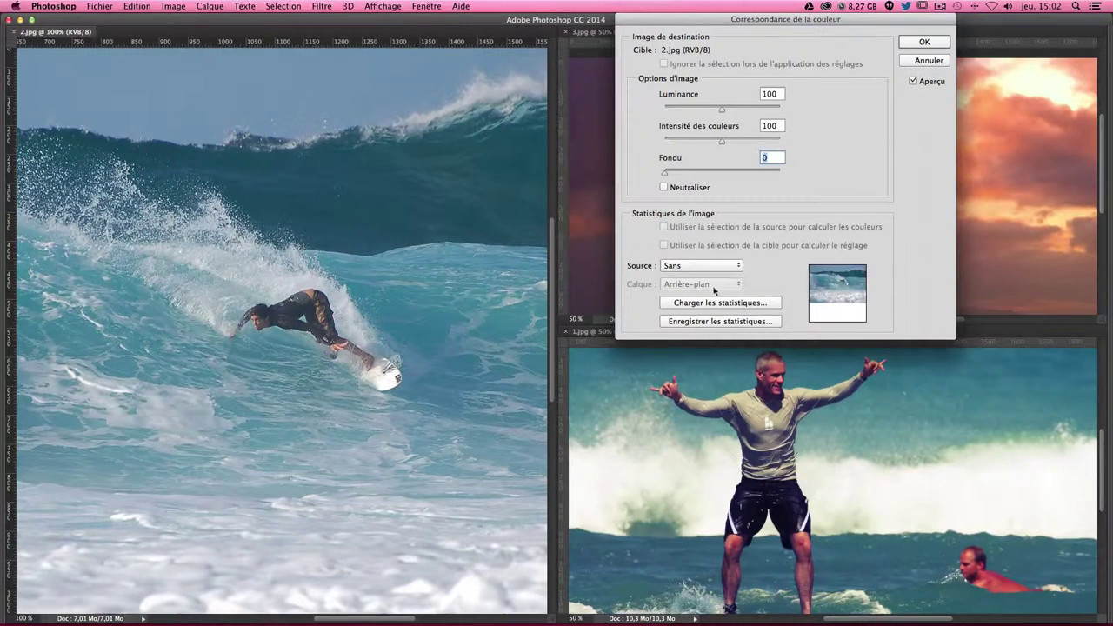
click(696, 266)
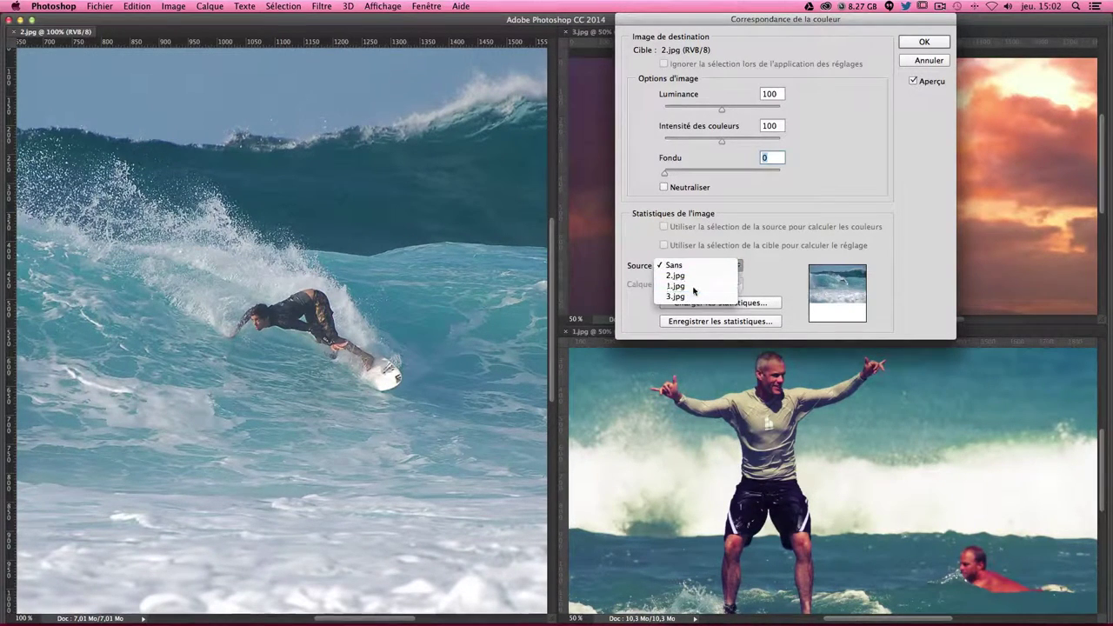
click(694, 285)
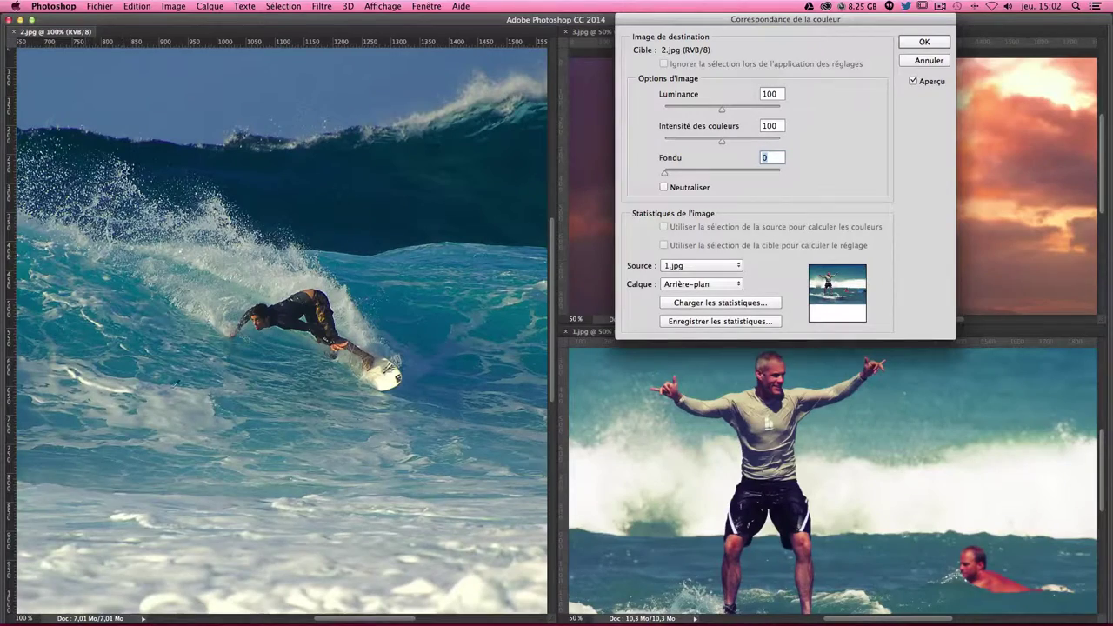
Toggle the Aperçu preview several times to compare, leaving it on.
click(913, 81)
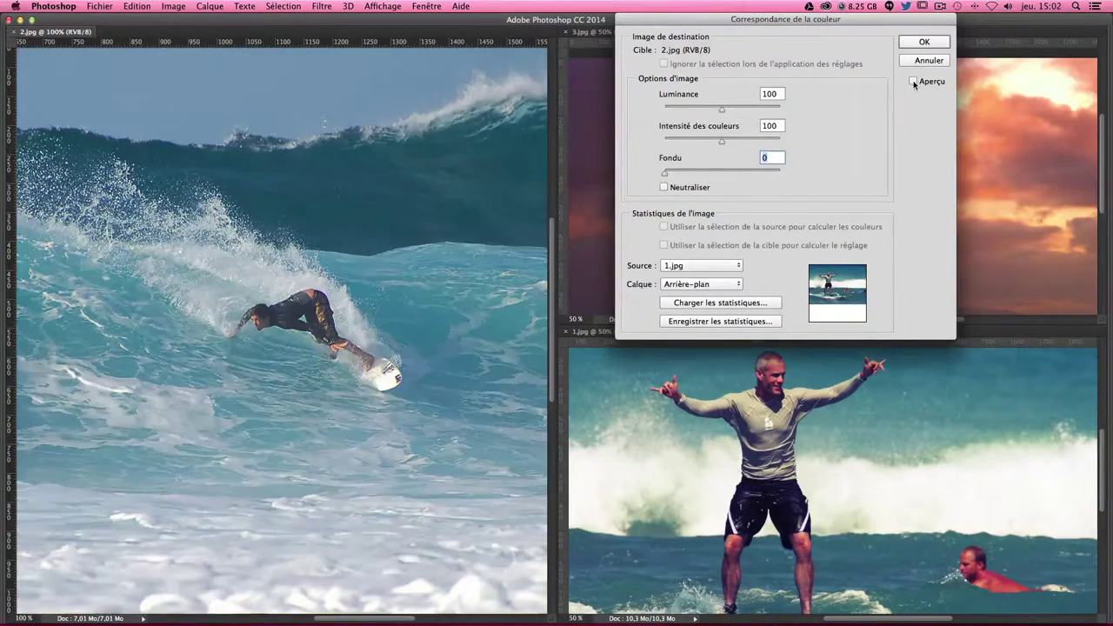
click(913, 81)
click(913, 81)
click(913, 81)
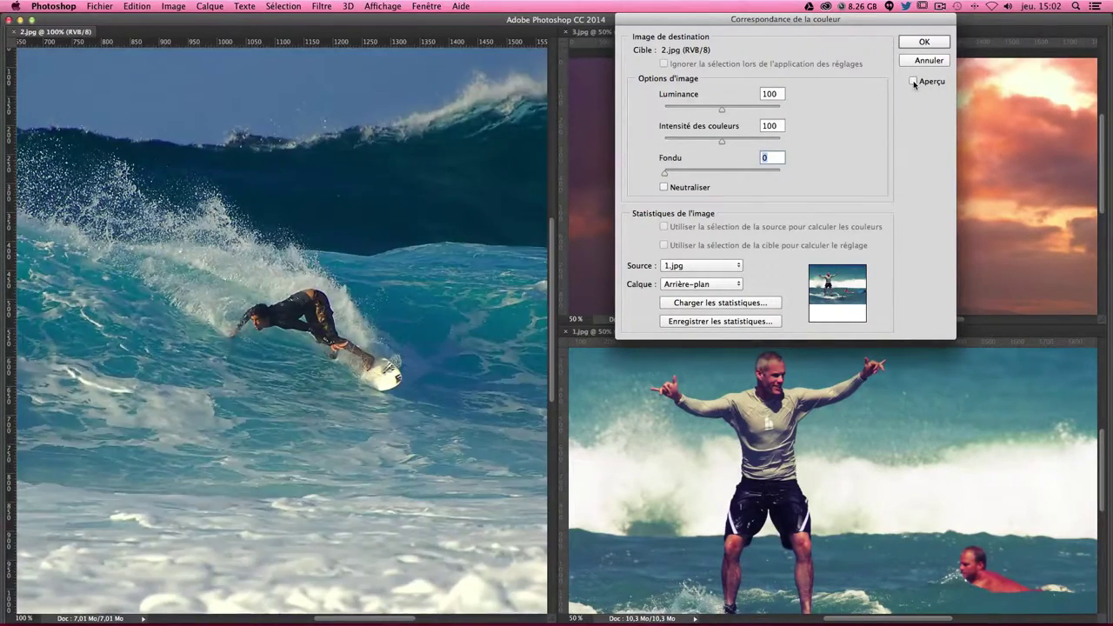
click(913, 81)
click(913, 81)
click(913, 80)
Set Luminance 142, try Intensité des couleurs 1–200 settling on 123, and Fondu 15.
drag(722, 111, 746, 109)
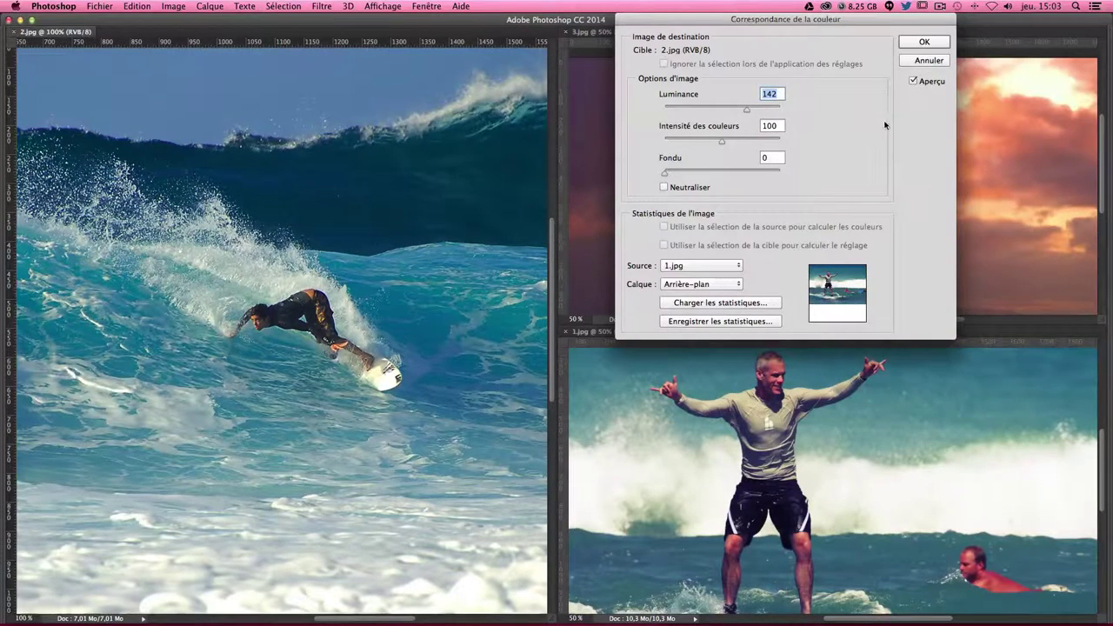
drag(721, 144, 663, 141)
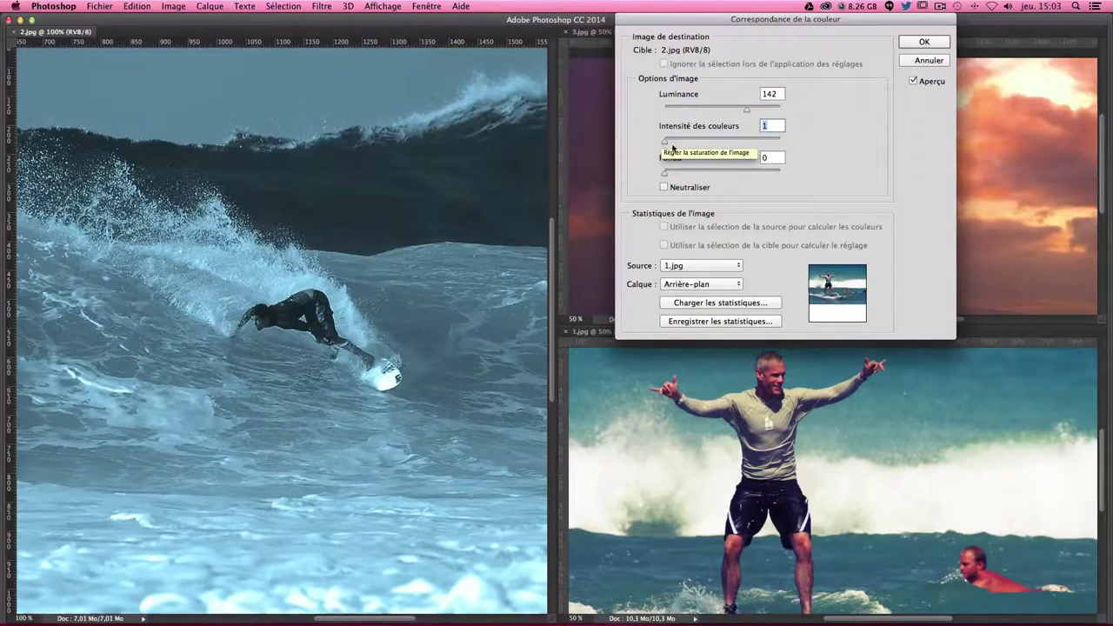
drag(663, 142, 790, 146)
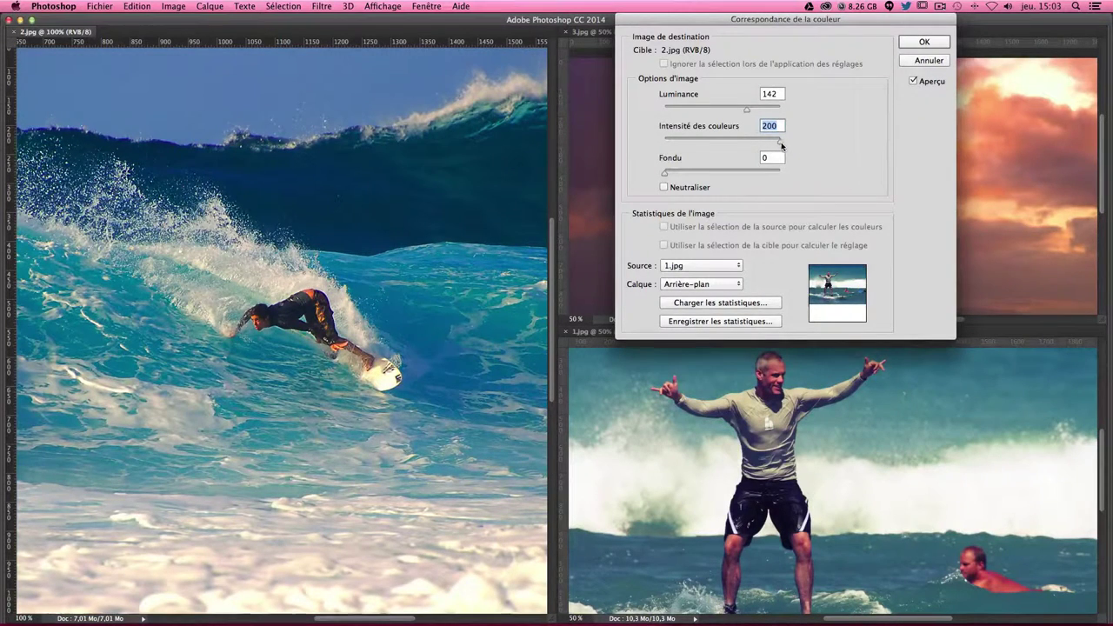
drag(776, 142, 736, 143)
drag(732, 145, 733, 146)
drag(666, 178, 763, 179)
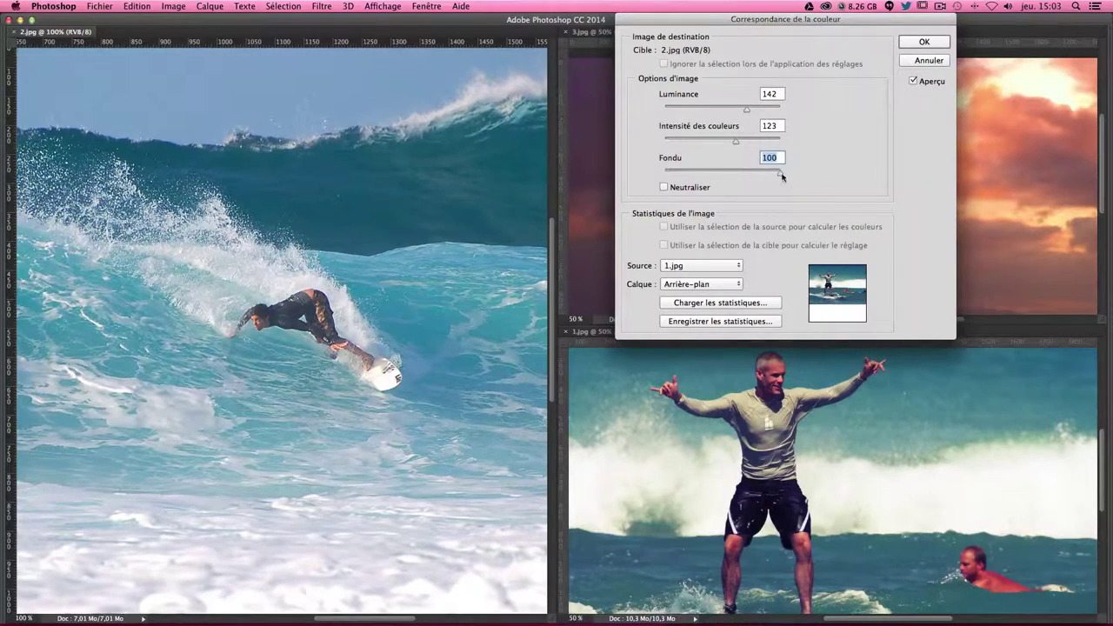
drag(780, 172, 662, 173)
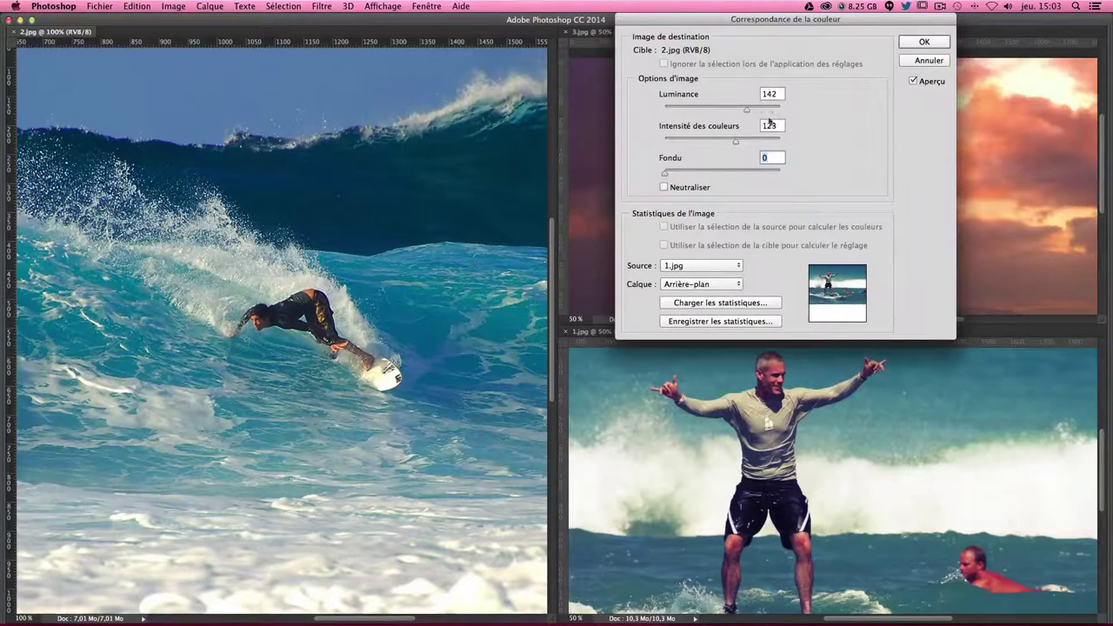
drag(664, 173, 682, 176)
click(719, 321)
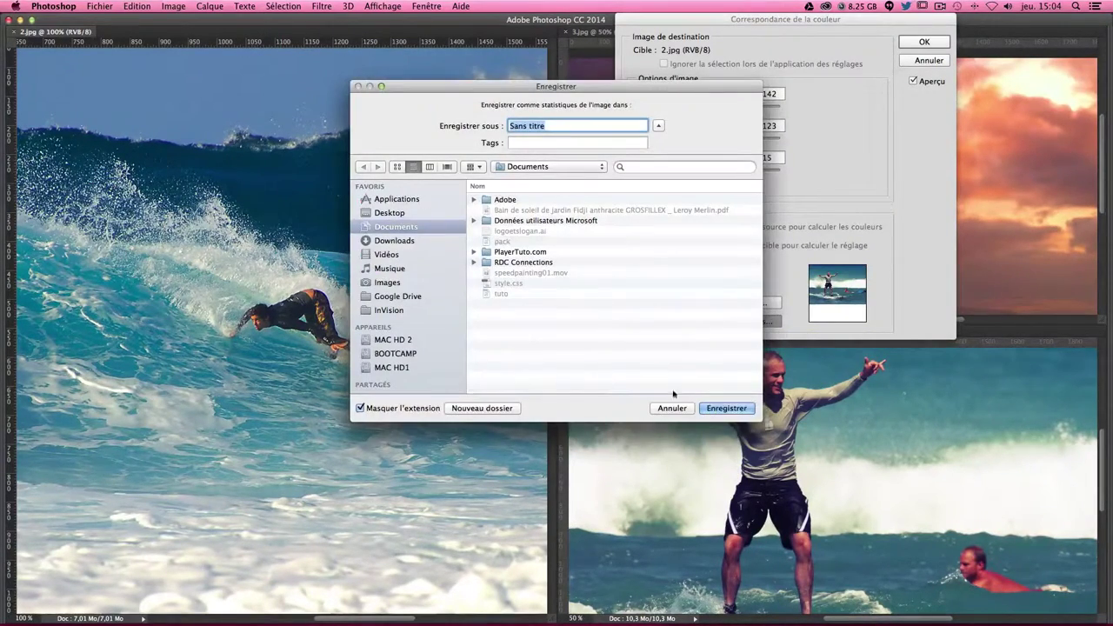
click(678, 409)
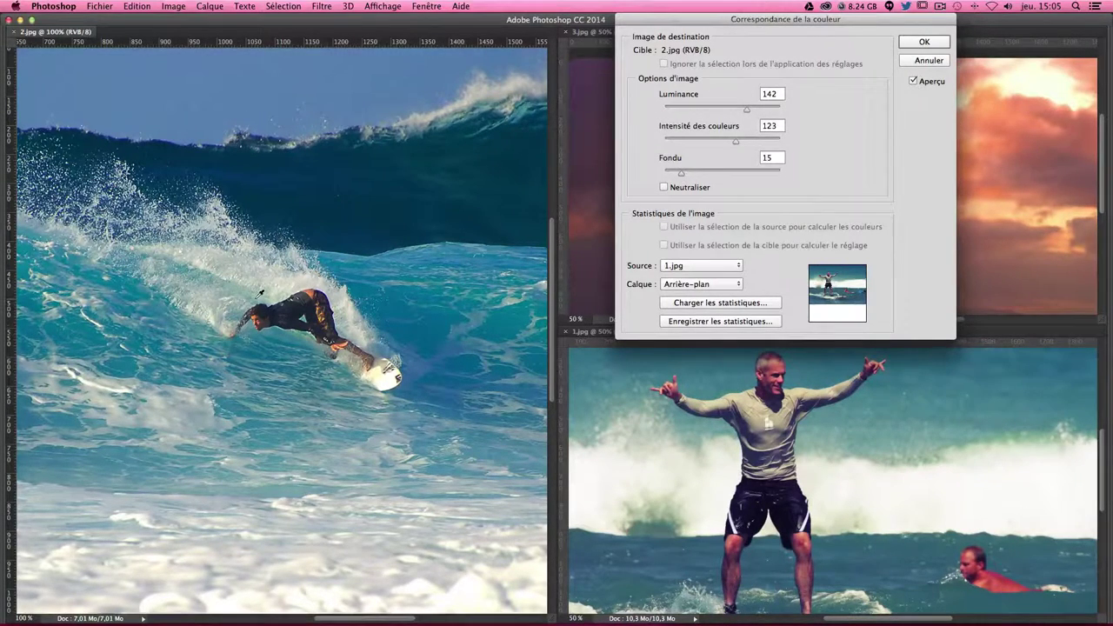
Apply the 1.jpg colour match to 2.jpg, compare with undo, and leave it undone.
click(926, 42)
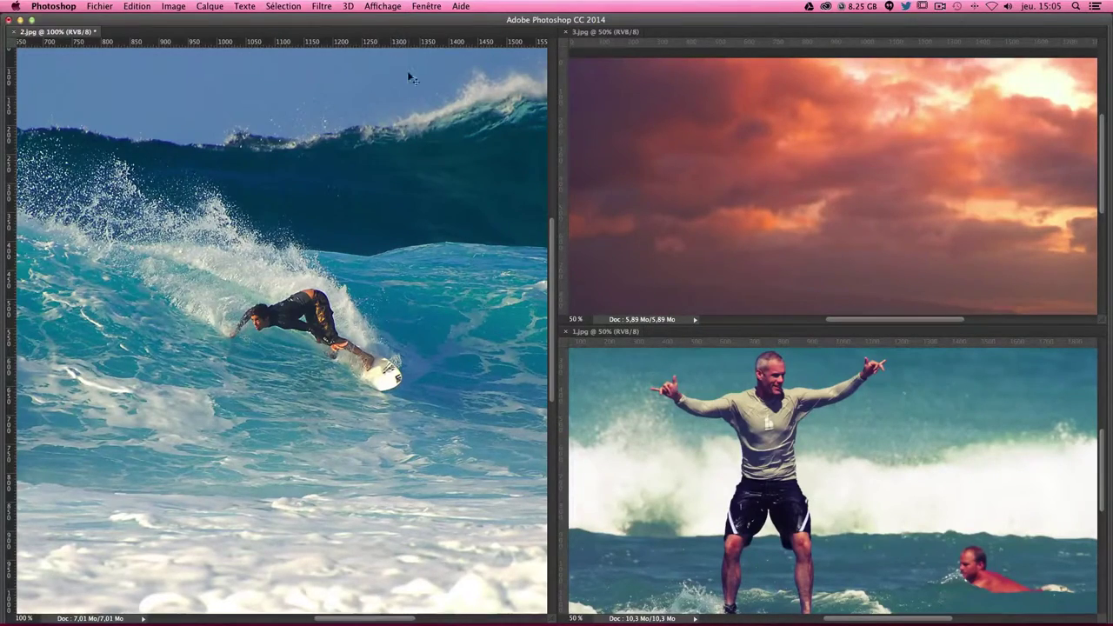
key(ctrl+z)
key(ctrl+z)
key(ctrl+z)
key(ctrl+z)
key(ctrl+z)
key(ctrl+z)
key(ctrl+z)
key(ctrl+z)
key(ctrl+z)
key(ctrl+z)
key(ctrl+z)
key(ctrl+z)
key(ctrl+z)
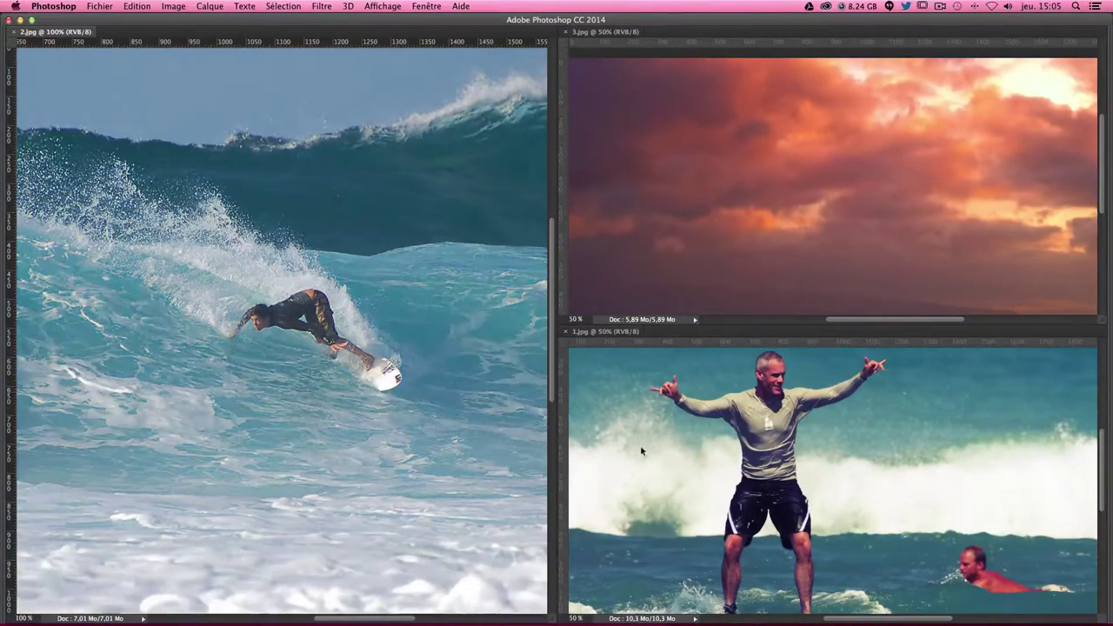
key(ctrl+z)
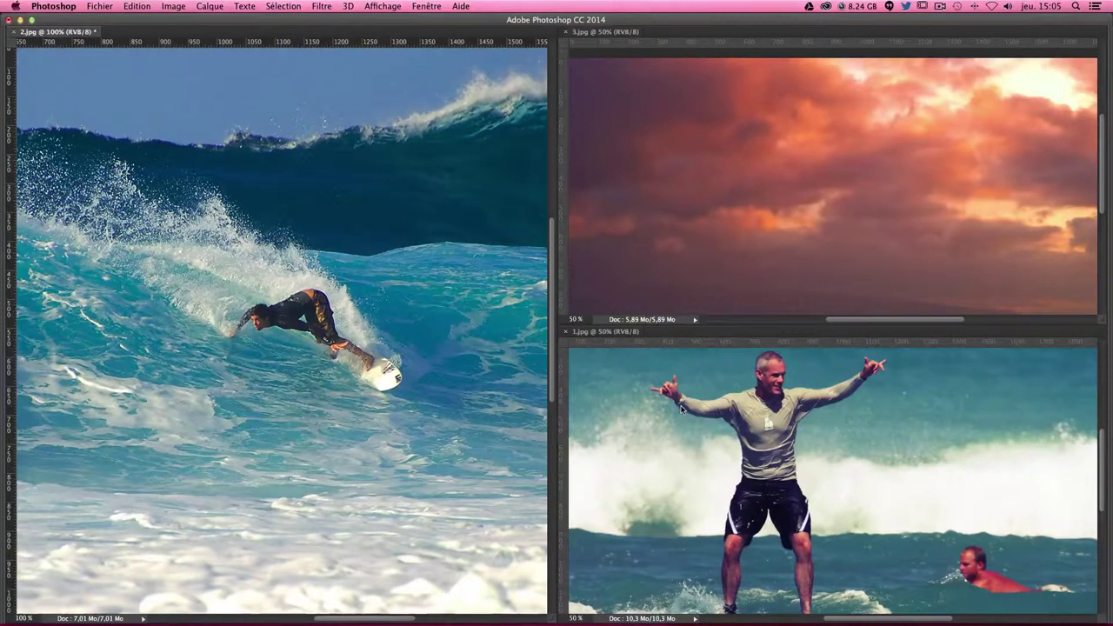
key(ctrl+z)
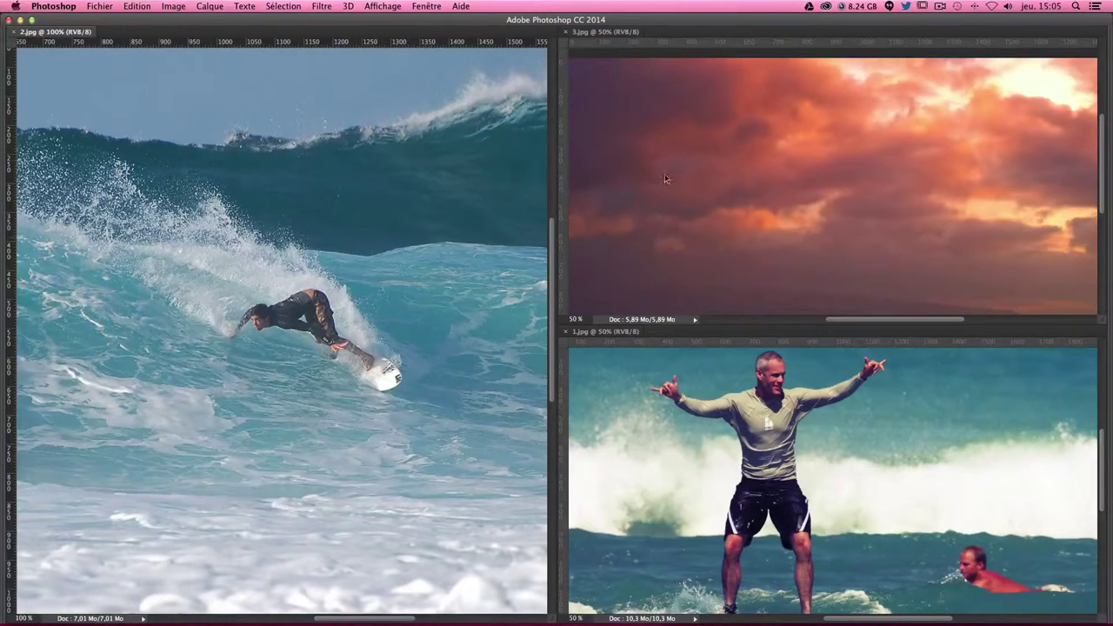
Activate the 3.jpg sunset window briefly, then make 2.jpg active again.
click(696, 193)
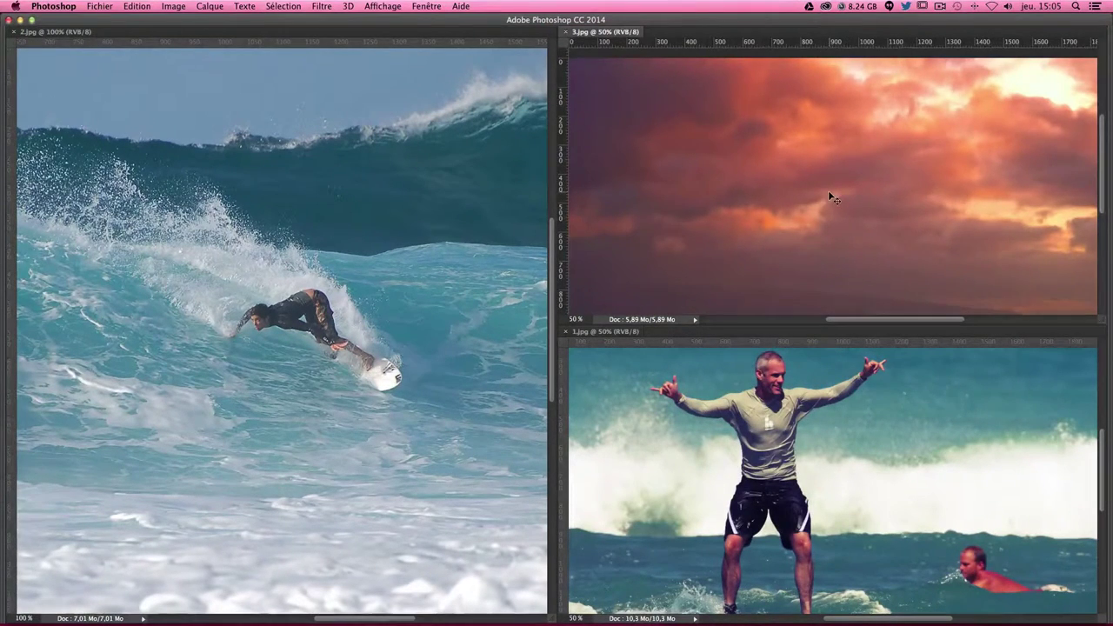
scroll(832, 198, down, 5)
scroll(832, 198, up, 6)
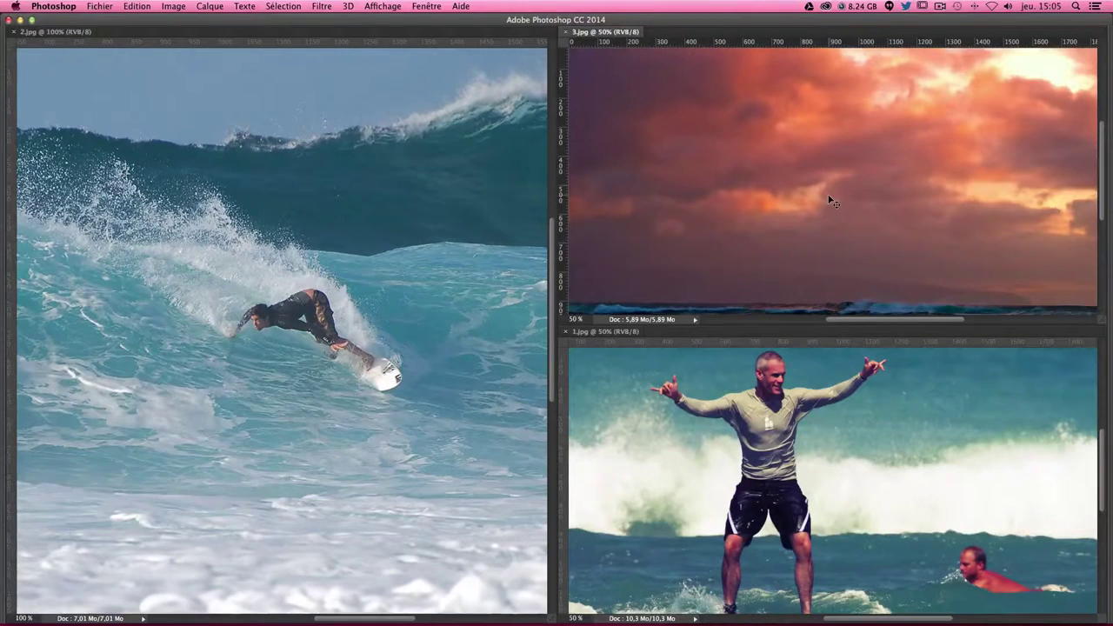
scroll(833, 202, up, 2)
click(206, 241)
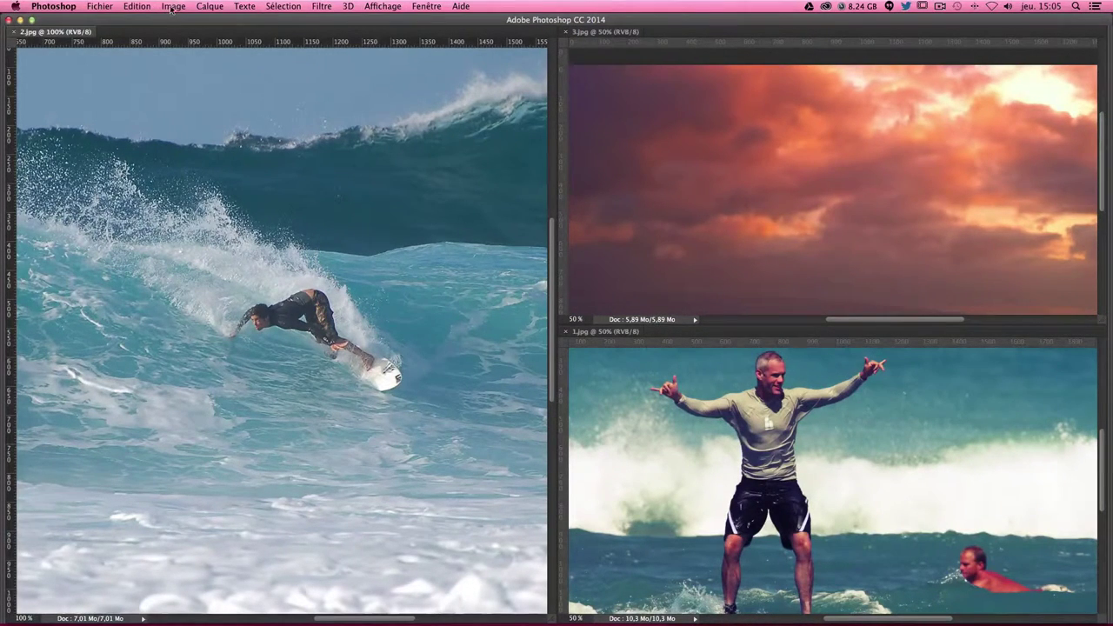
Open Correspondance de la couleur with source 3.jpg, comparing Neutraliser off and on.
click(137, 7)
mouse_move(186, 39)
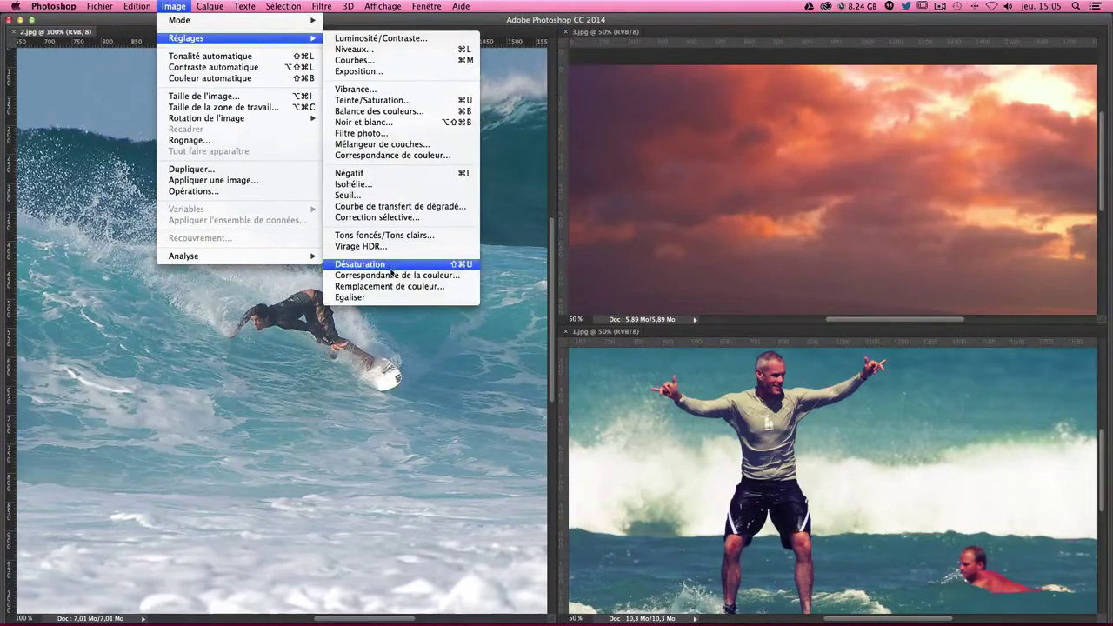
click(396, 275)
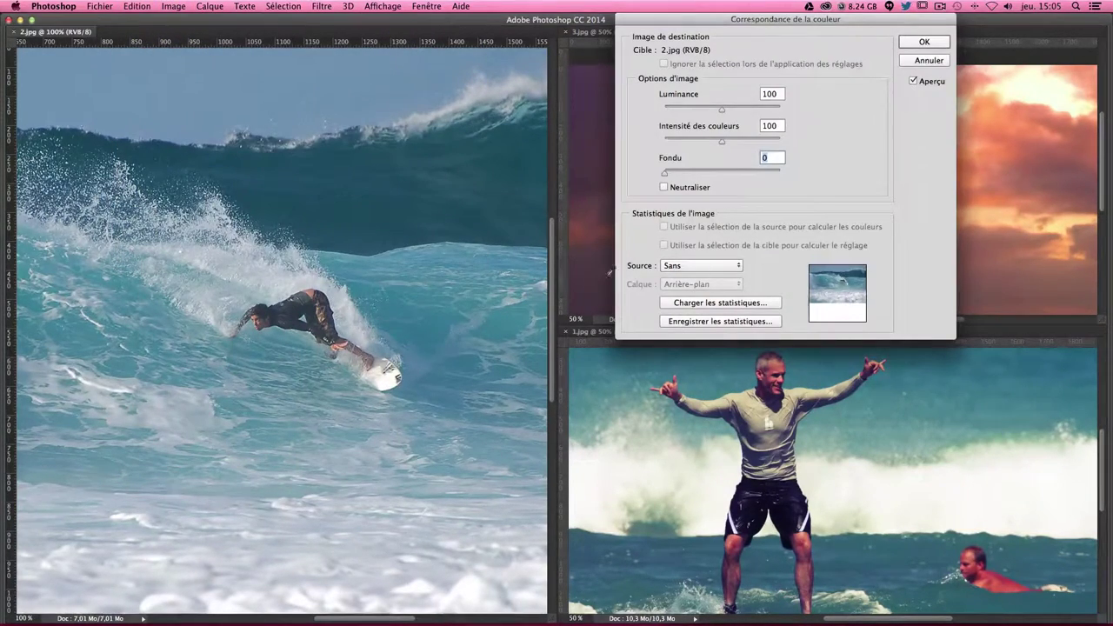
click(707, 268)
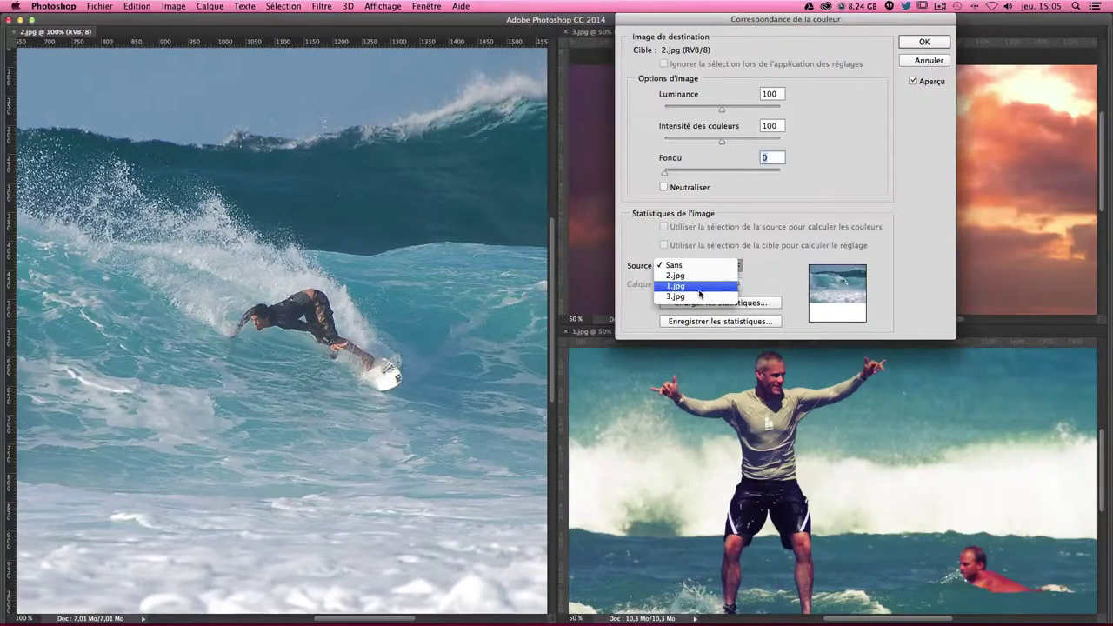
click(701, 296)
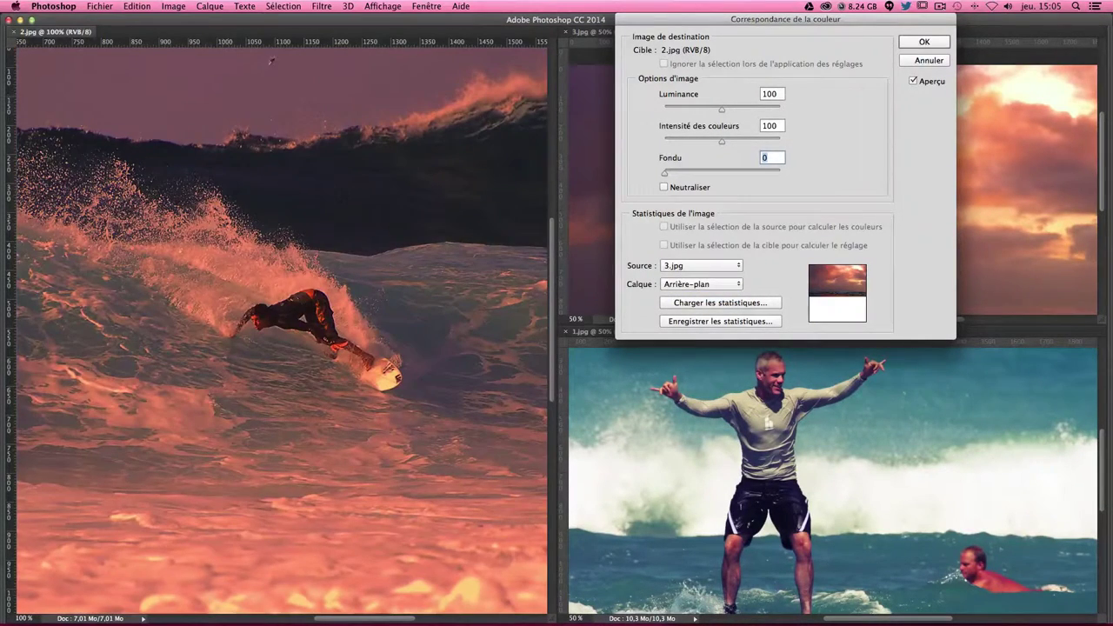
mouse_move(744, 21)
mouse_down()
mouse_move(738, 197)
mouse_move(697, 288)
mouse_up()
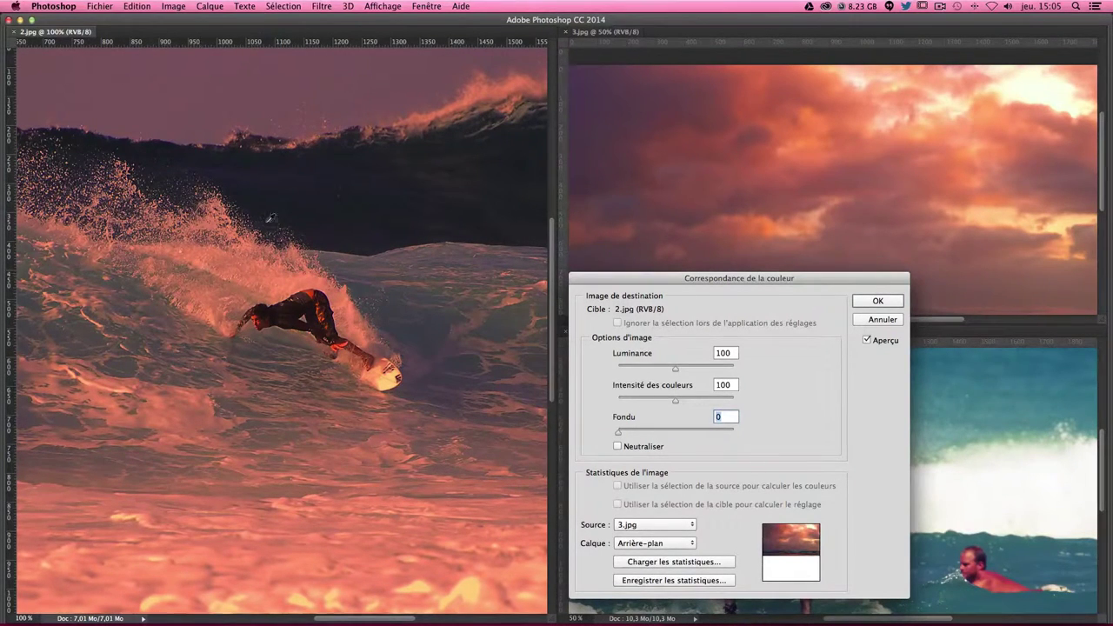
click(617, 447)
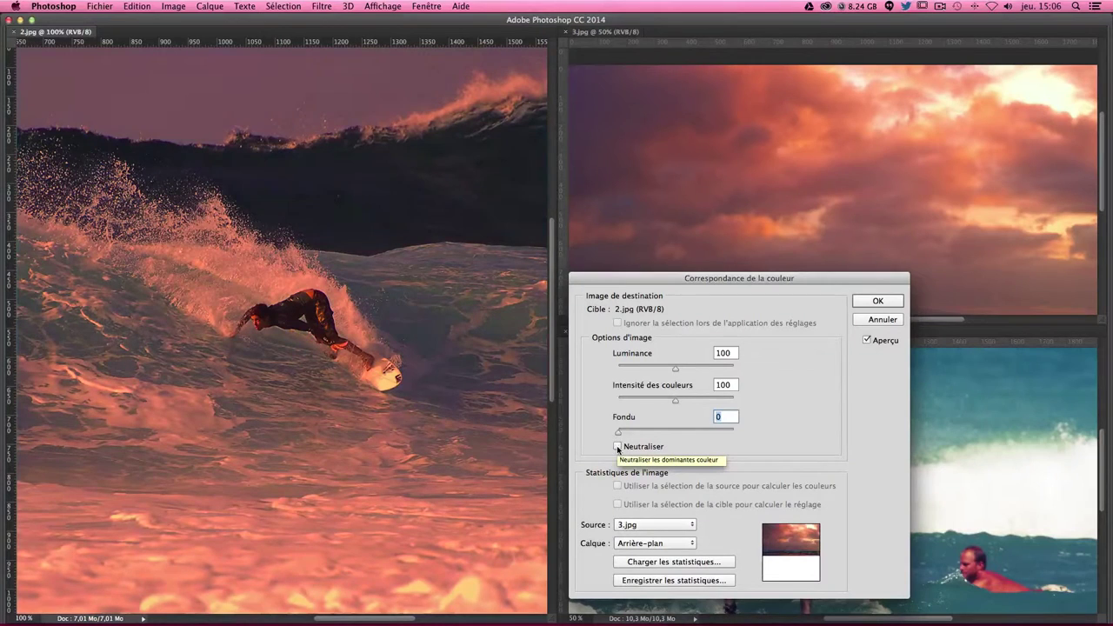
click(617, 447)
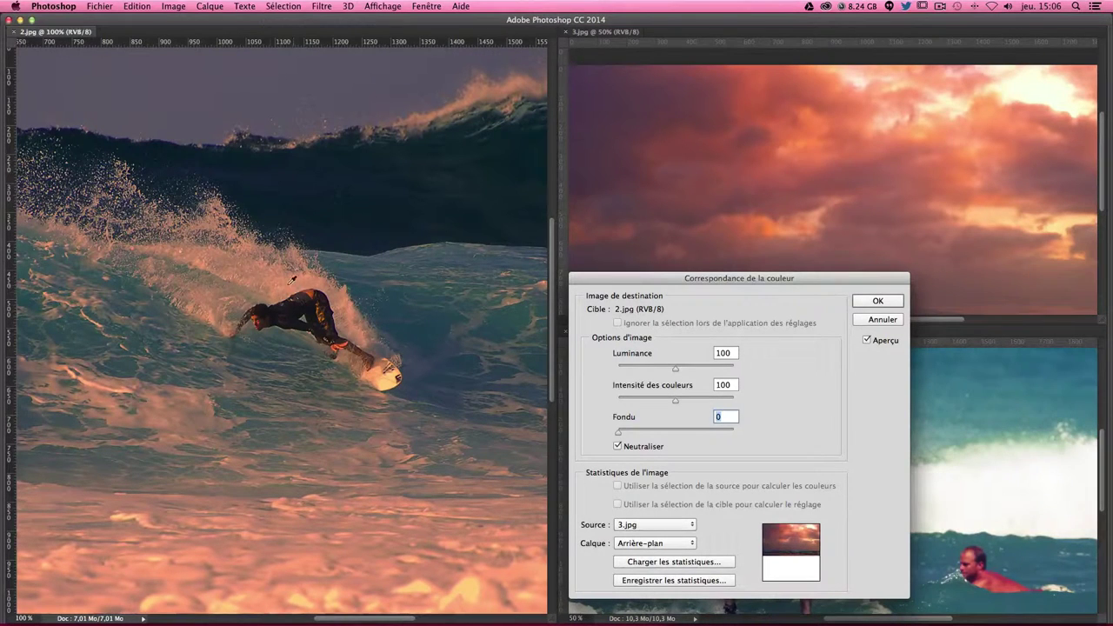
Adjust luminance to about 103, raise intensity, add slight fade, and apply the match.
drag(677, 369, 688, 373)
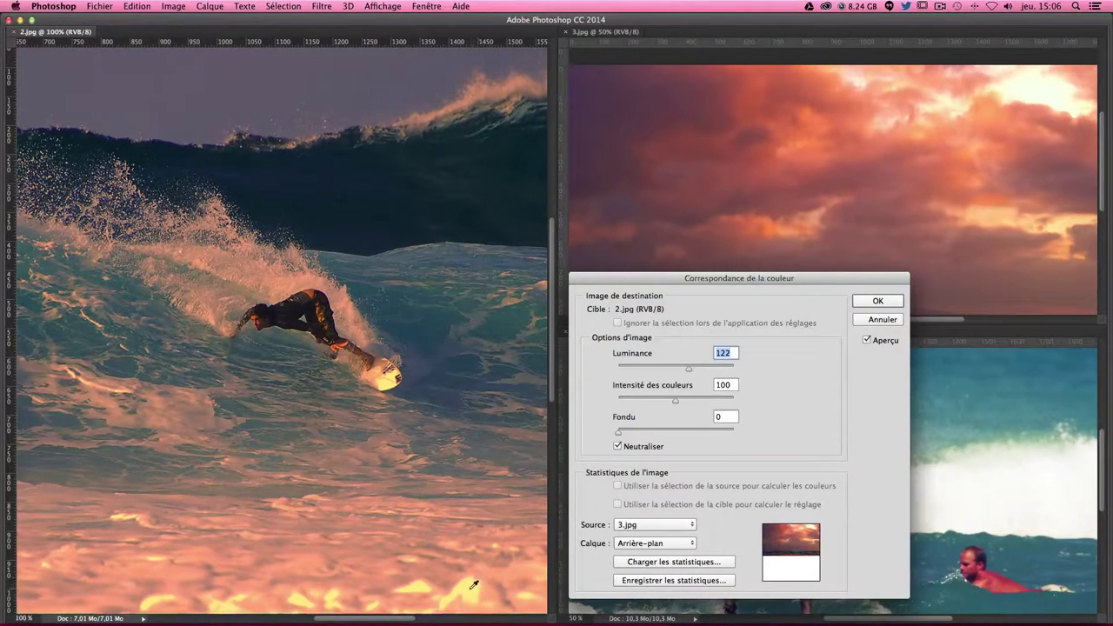
drag(675, 401, 705, 403)
drag(618, 432, 638, 435)
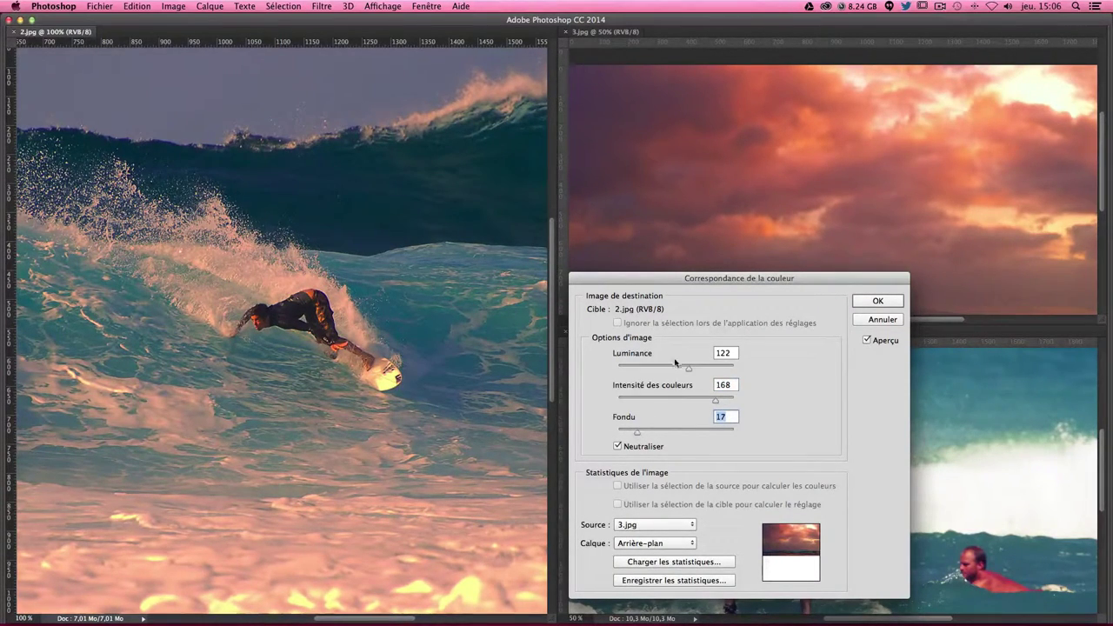
drag(674, 367, 678, 369)
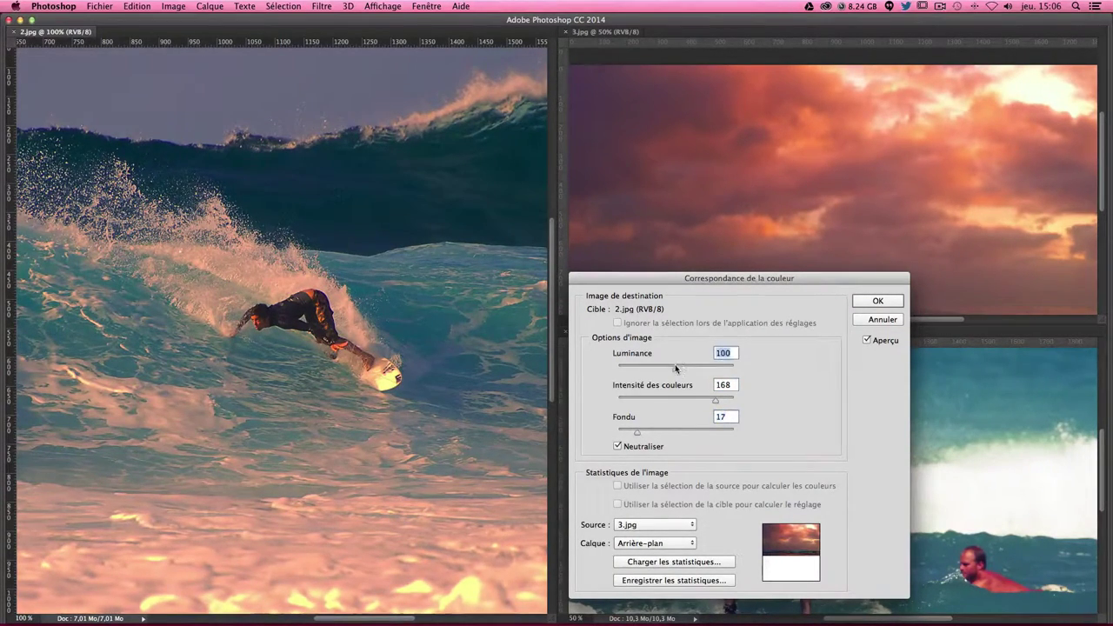
click(877, 302)
Undo the sunset colour match on 2.jpg and bring back tools and panels.
key(ctrl+z)
key(ctrl+z)
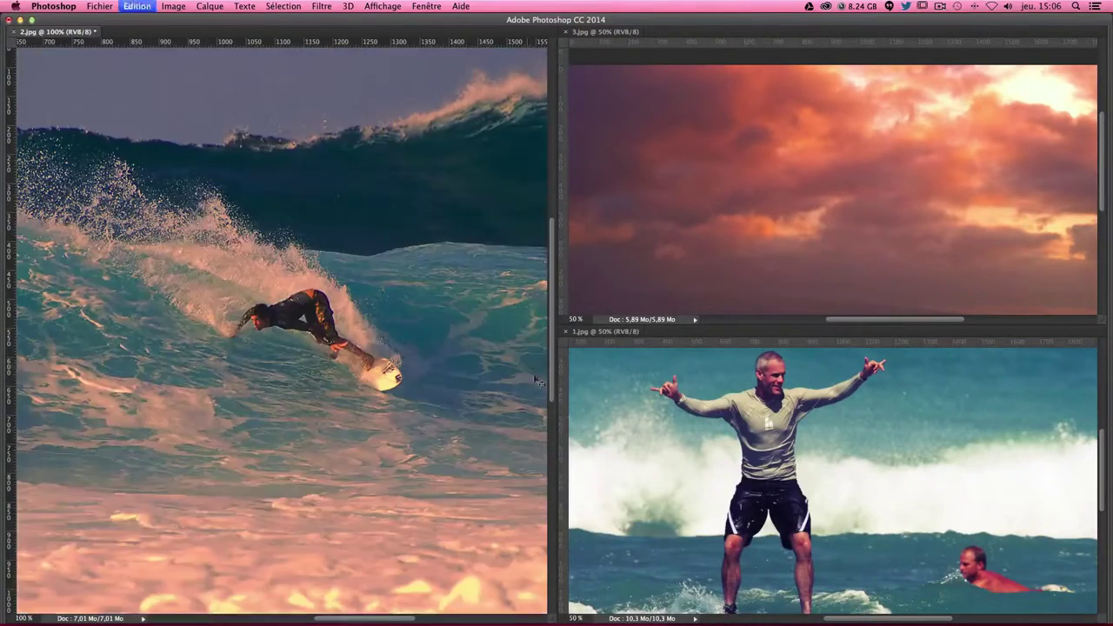
key(ctrl+z)
key(ctrl+z)
key(ctrl+z)
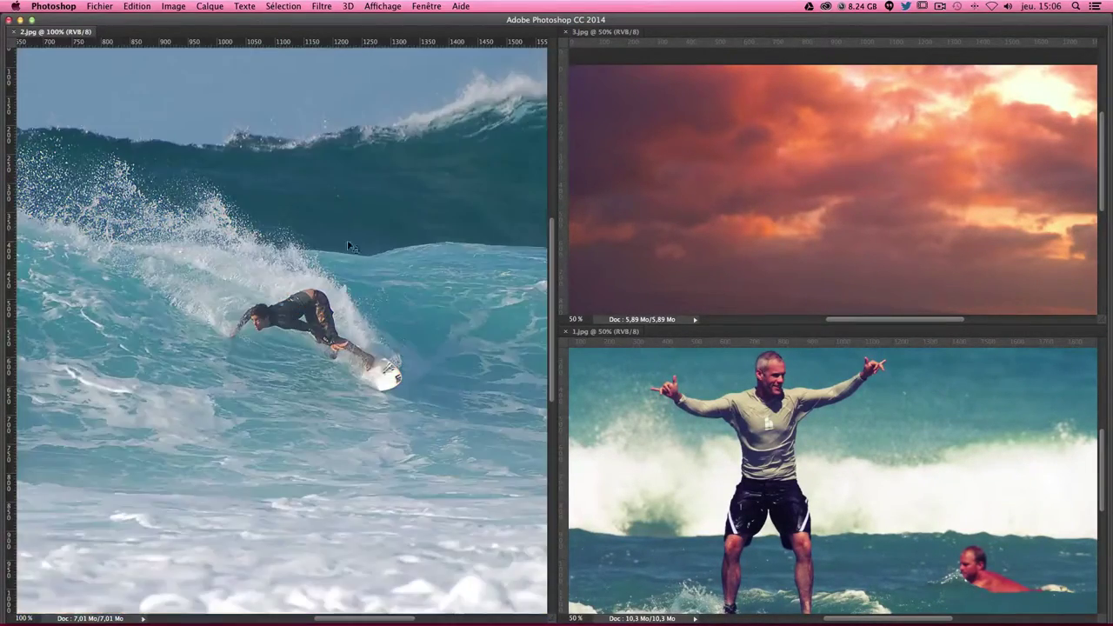
key(ctrl+z)
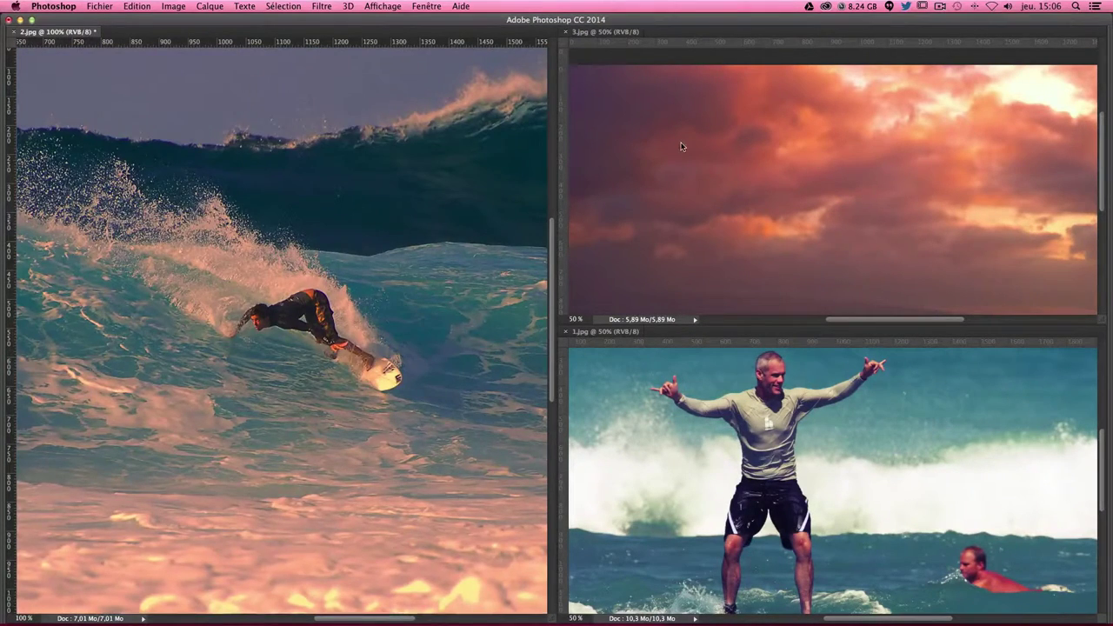
key(ctrl+z)
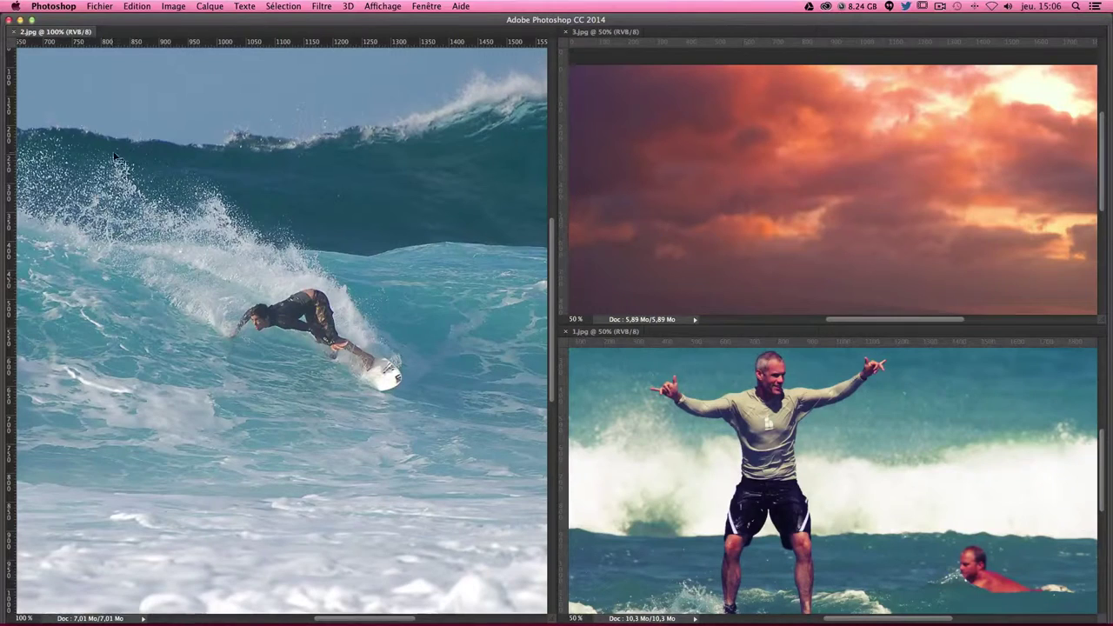
key(Tab)
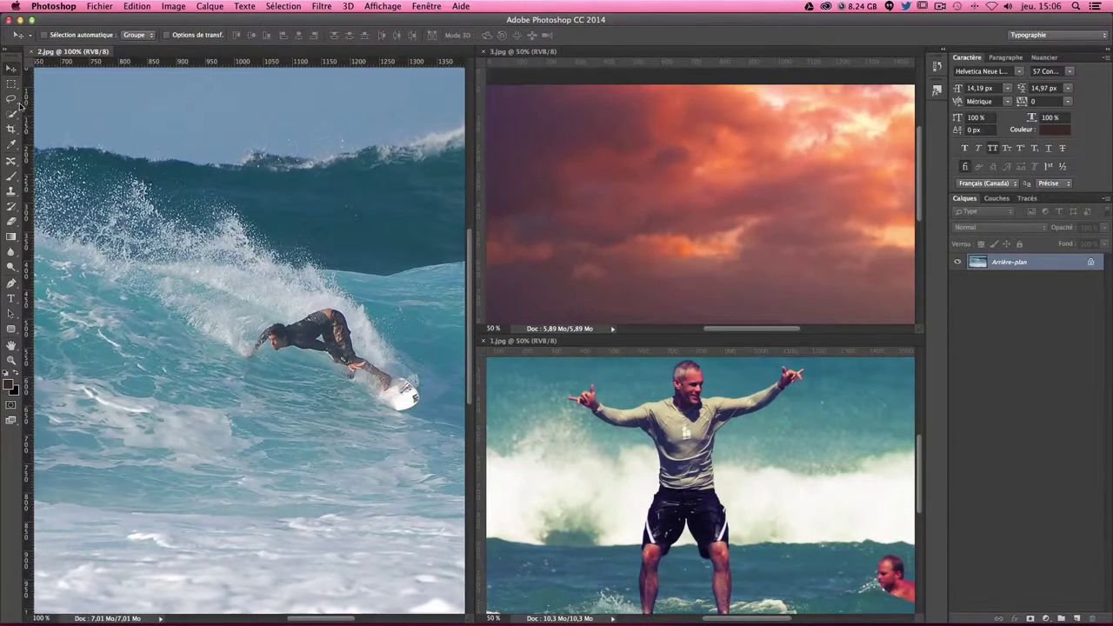
Draw a Lasso selection around the surfer and breaking wave in 2.jpg.
click(12, 98)
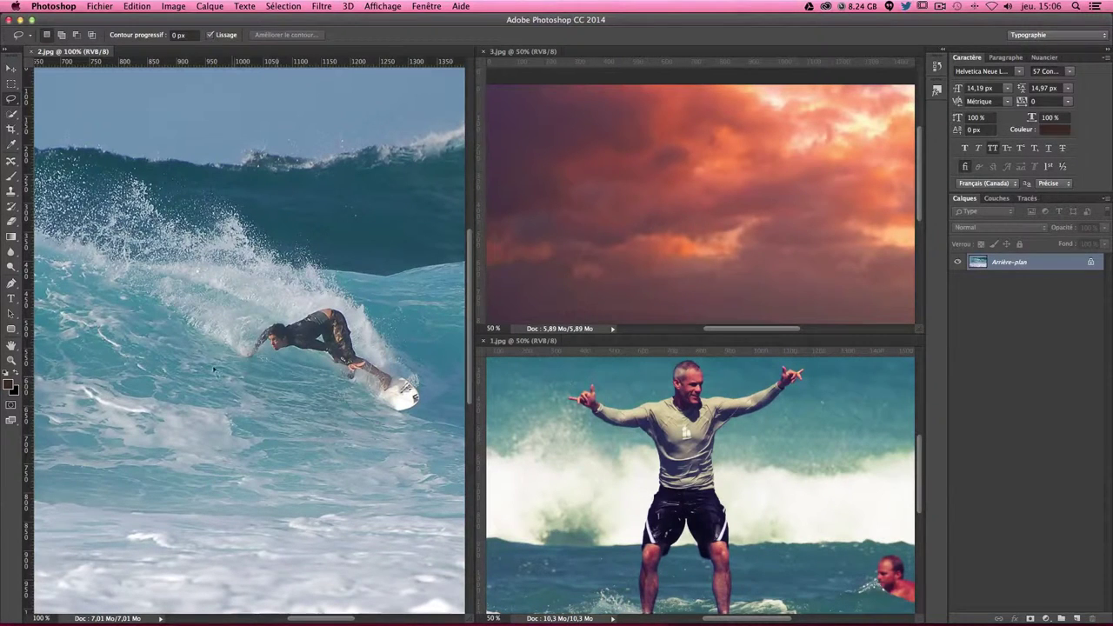
mouse_move(163, 202)
mouse_down()
mouse_move(453, 381)
mouse_move(364, 447)
mouse_up()
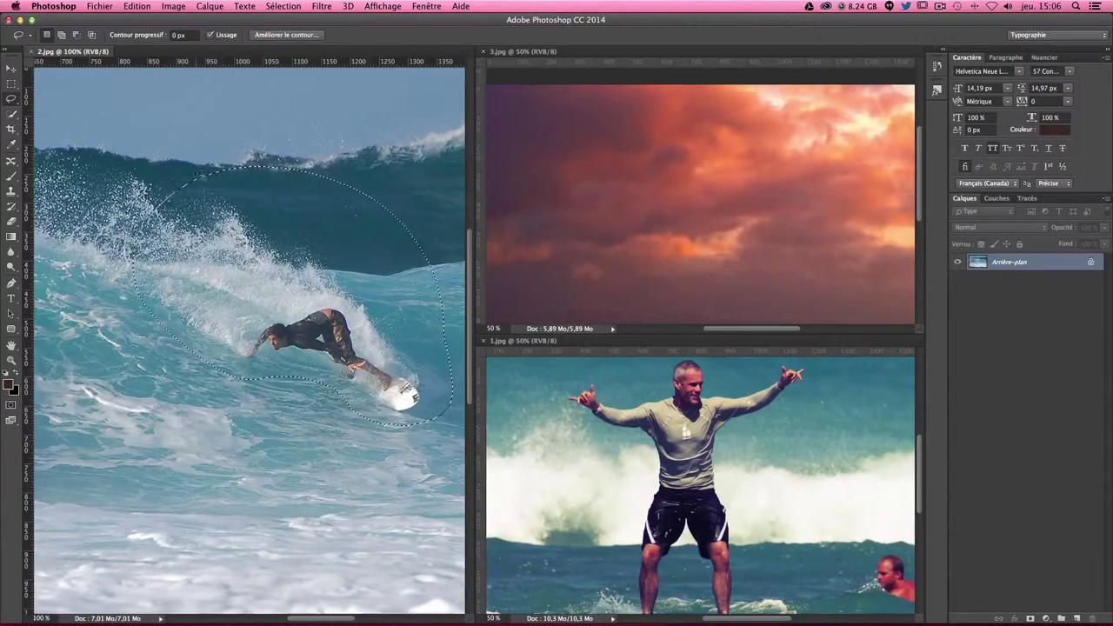
click(173, 6)
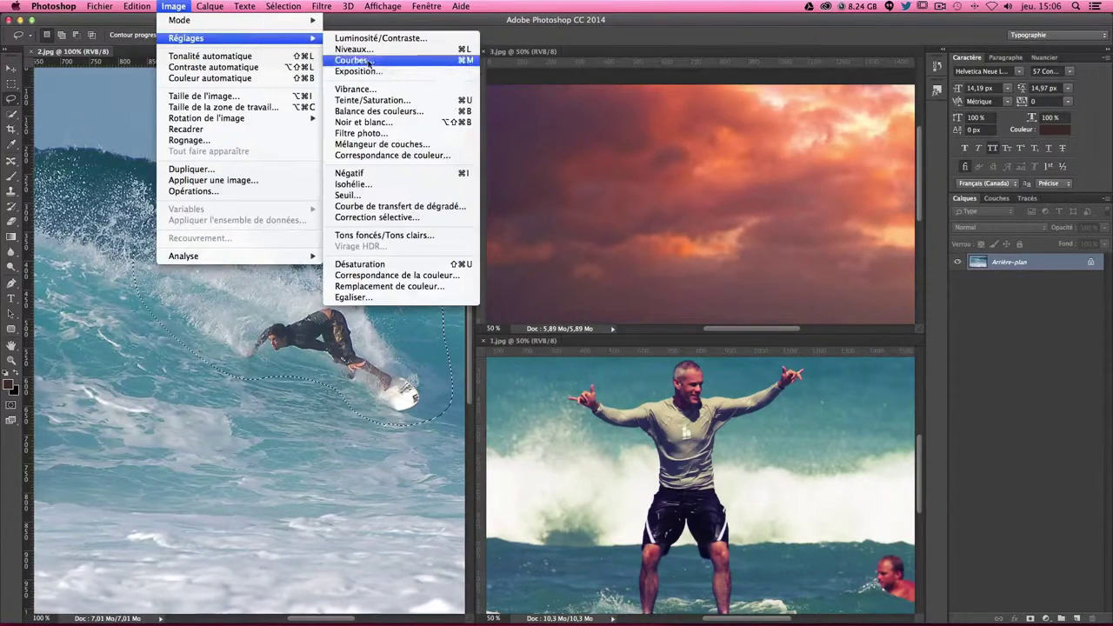
mouse_move(186, 38)
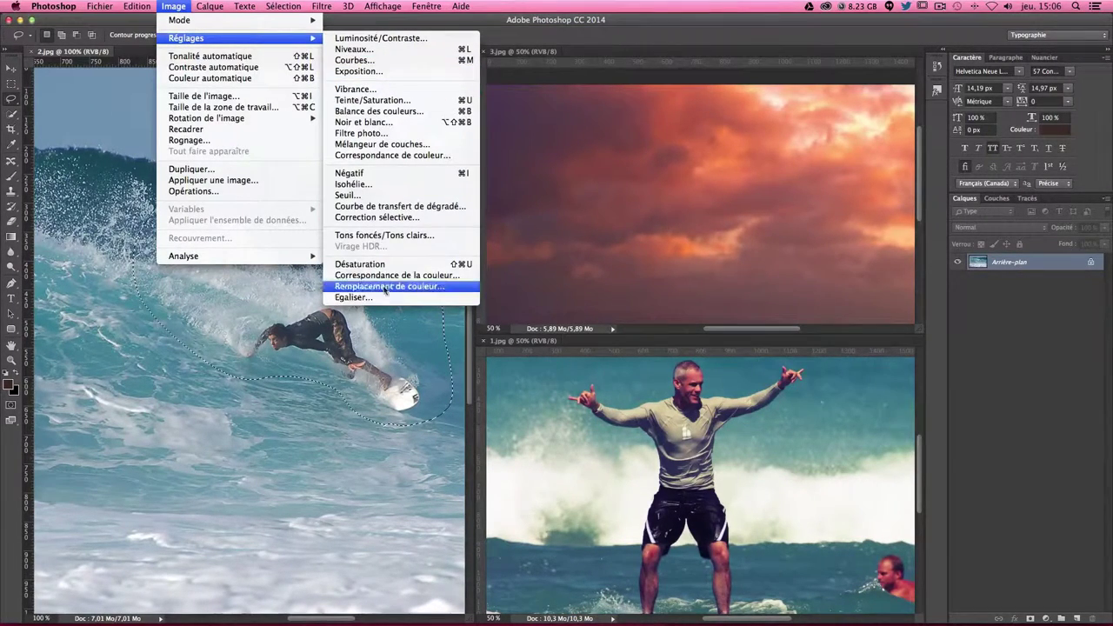
Match colours inside the selection to source 3.jpg with Fondu set to 48.
click(382, 276)
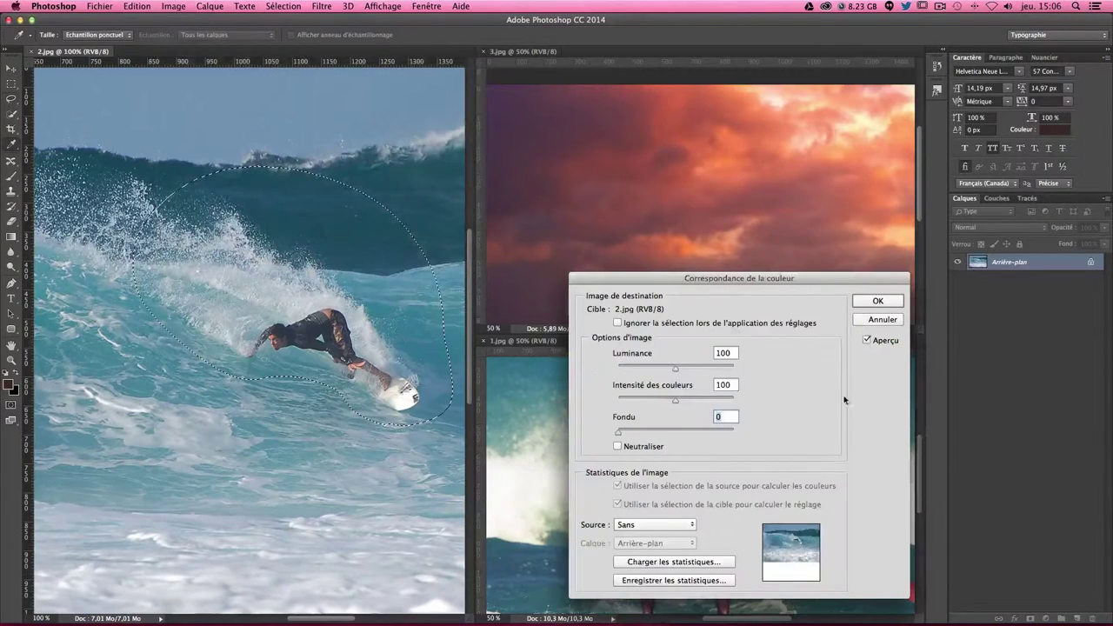
click(643, 526)
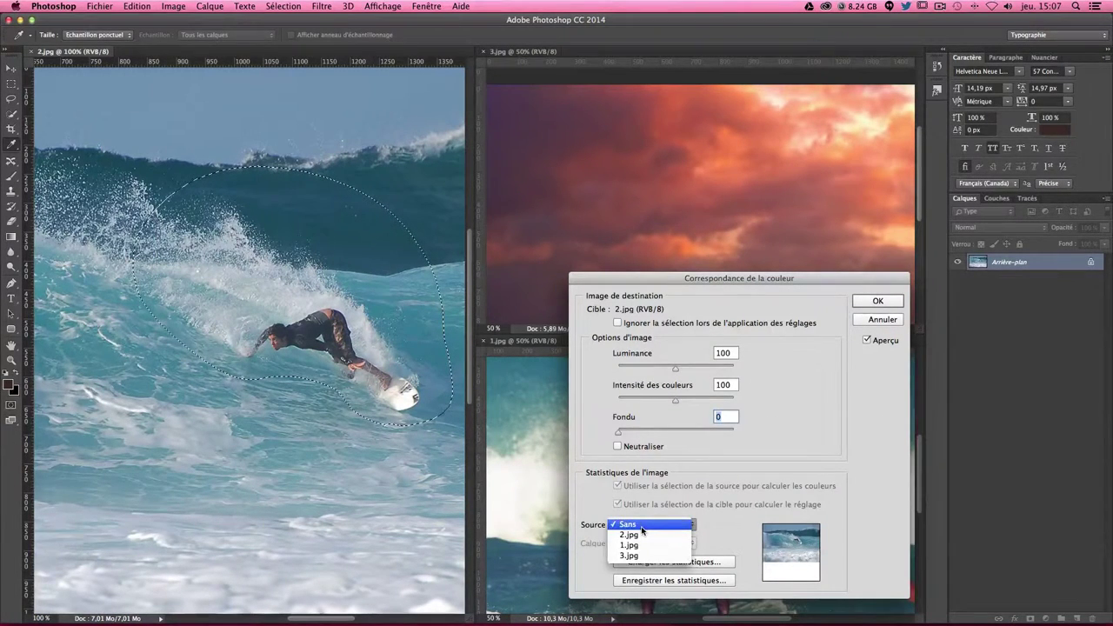
click(639, 554)
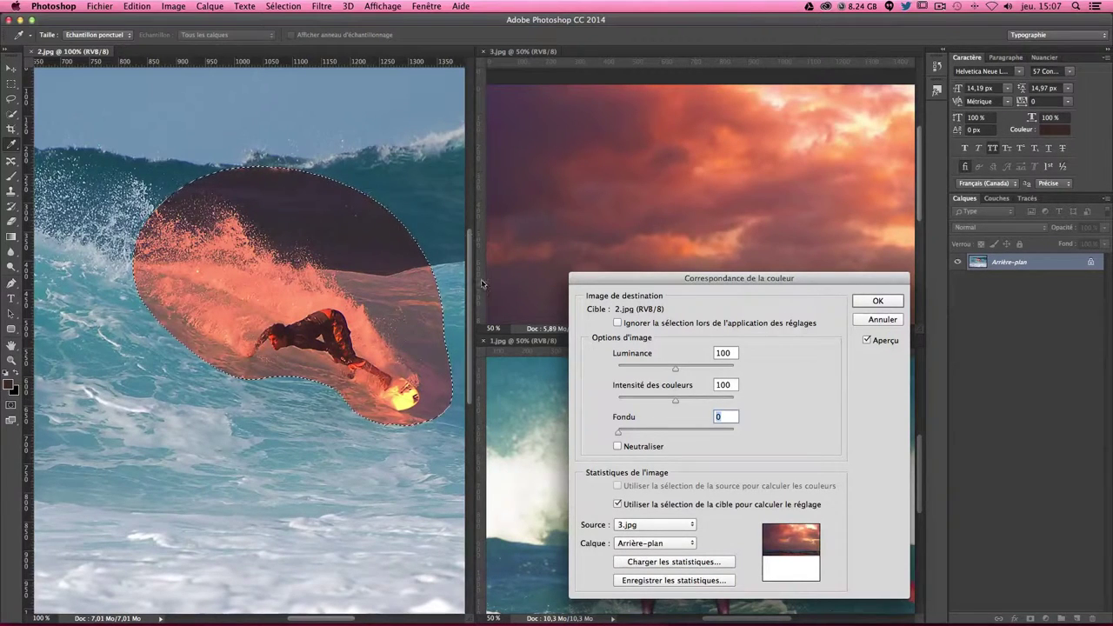
drag(618, 431, 672, 435)
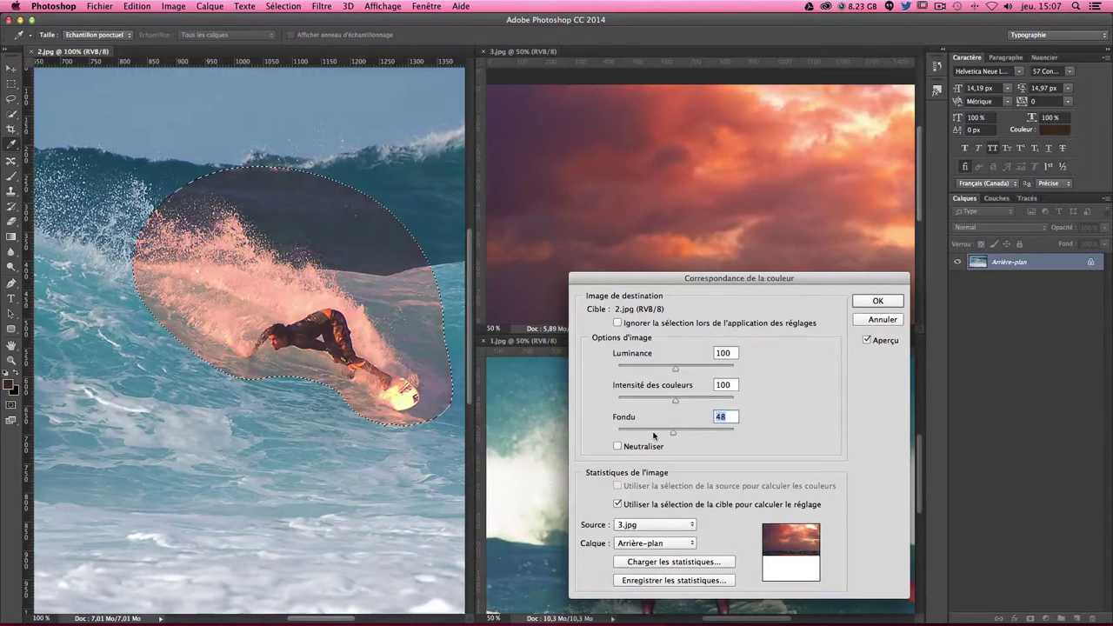